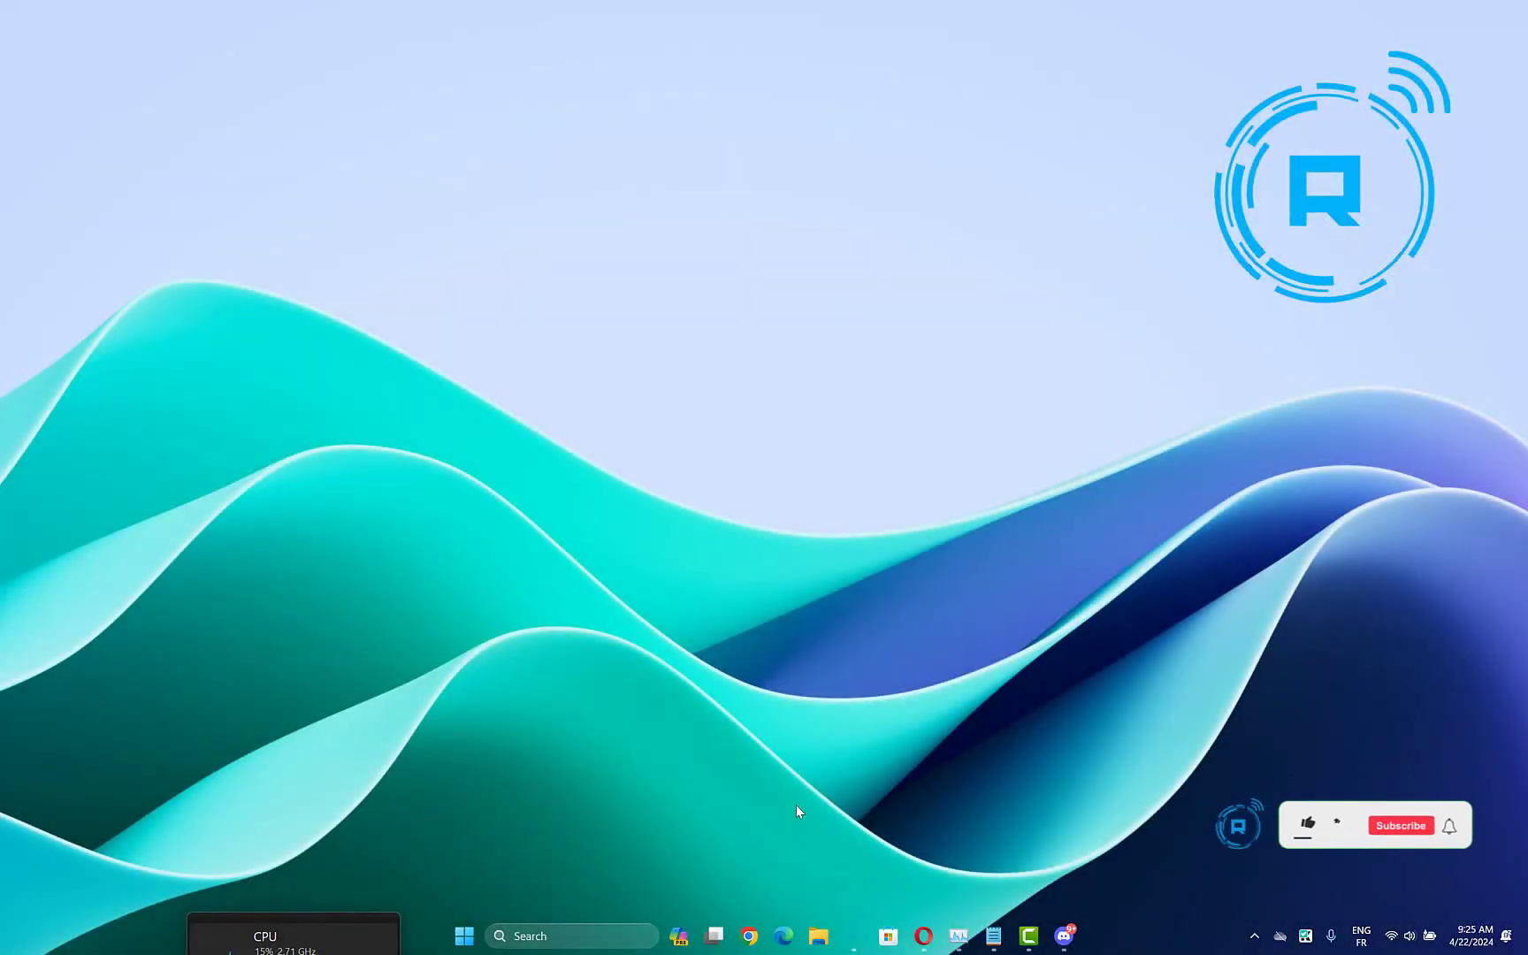
Search for cmd and launch Command Prompt as administrator
{"action": "left_click", "coordinate": [574, 937]}
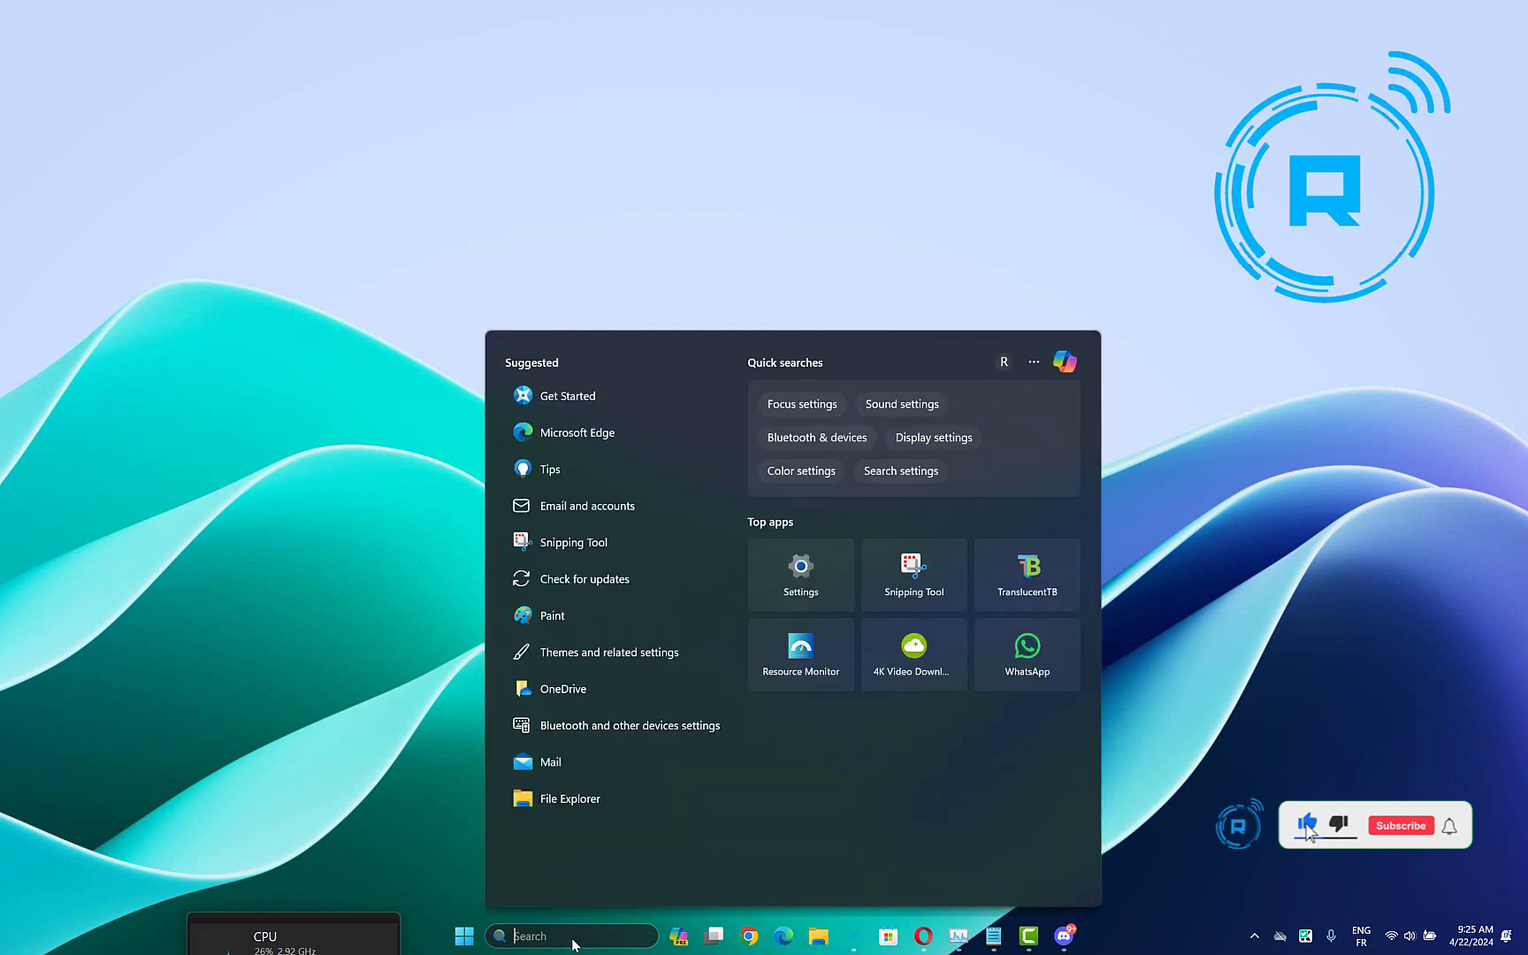
{"action": "type", "text": "cmd"}
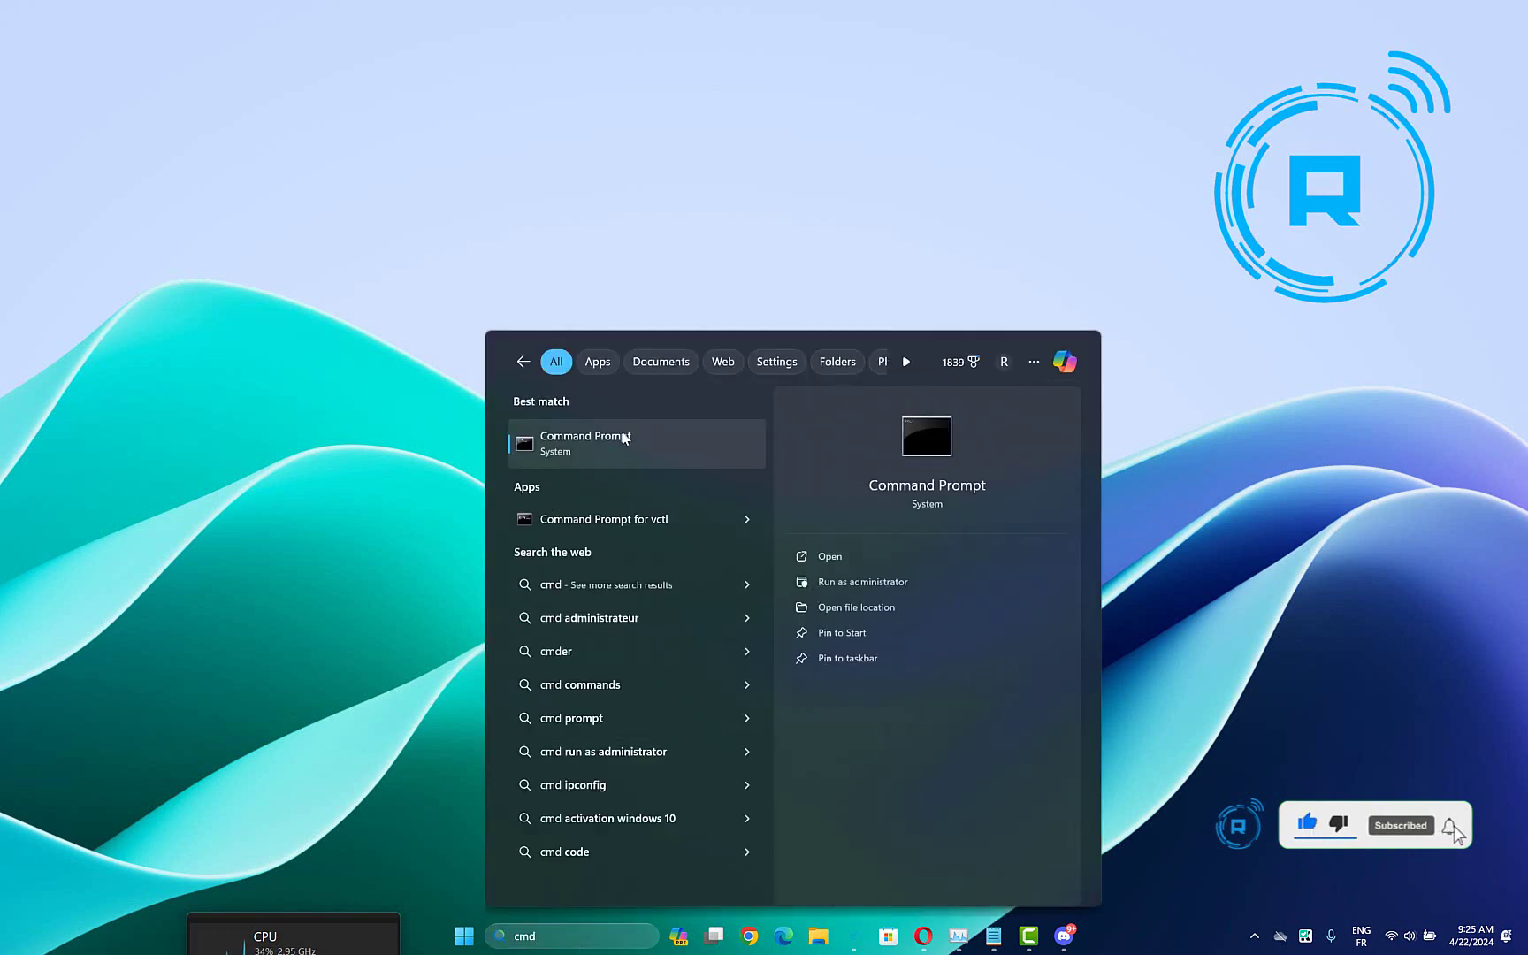
{"action": "right_click", "coordinate": [624, 439]}
{"action": "left_click", "coordinate": [707, 454]}
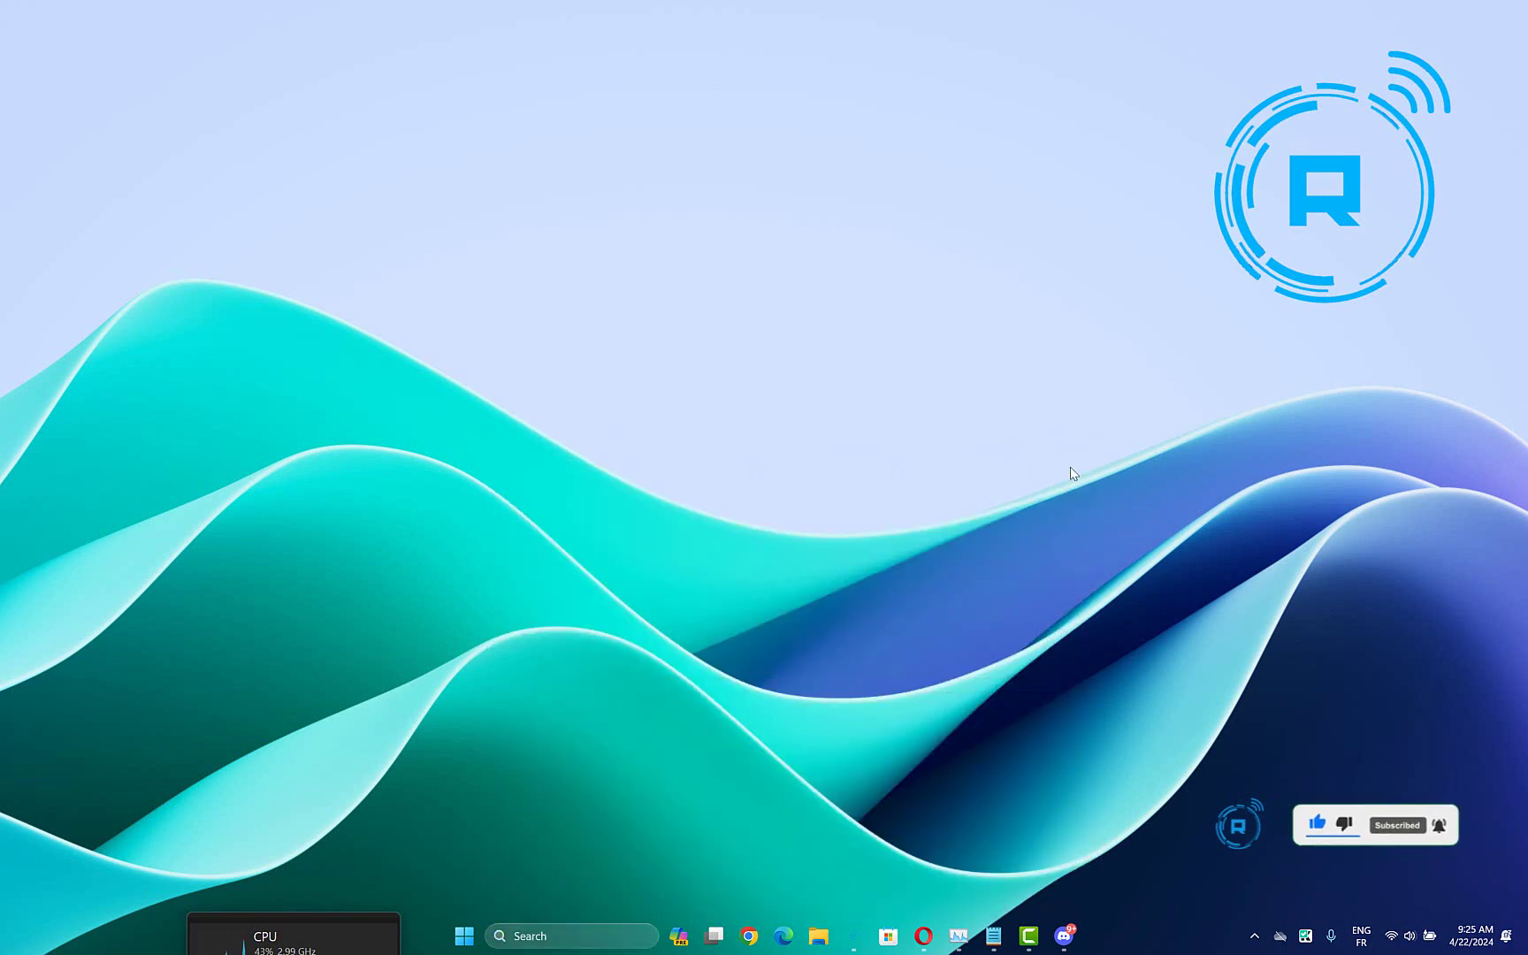
Run chkdsk c: /r on drive C and confirm scheduling the check with y
{"action": "left_click_drag", "start_coordinate": [532, 91], "coordinate": [912, 249]}
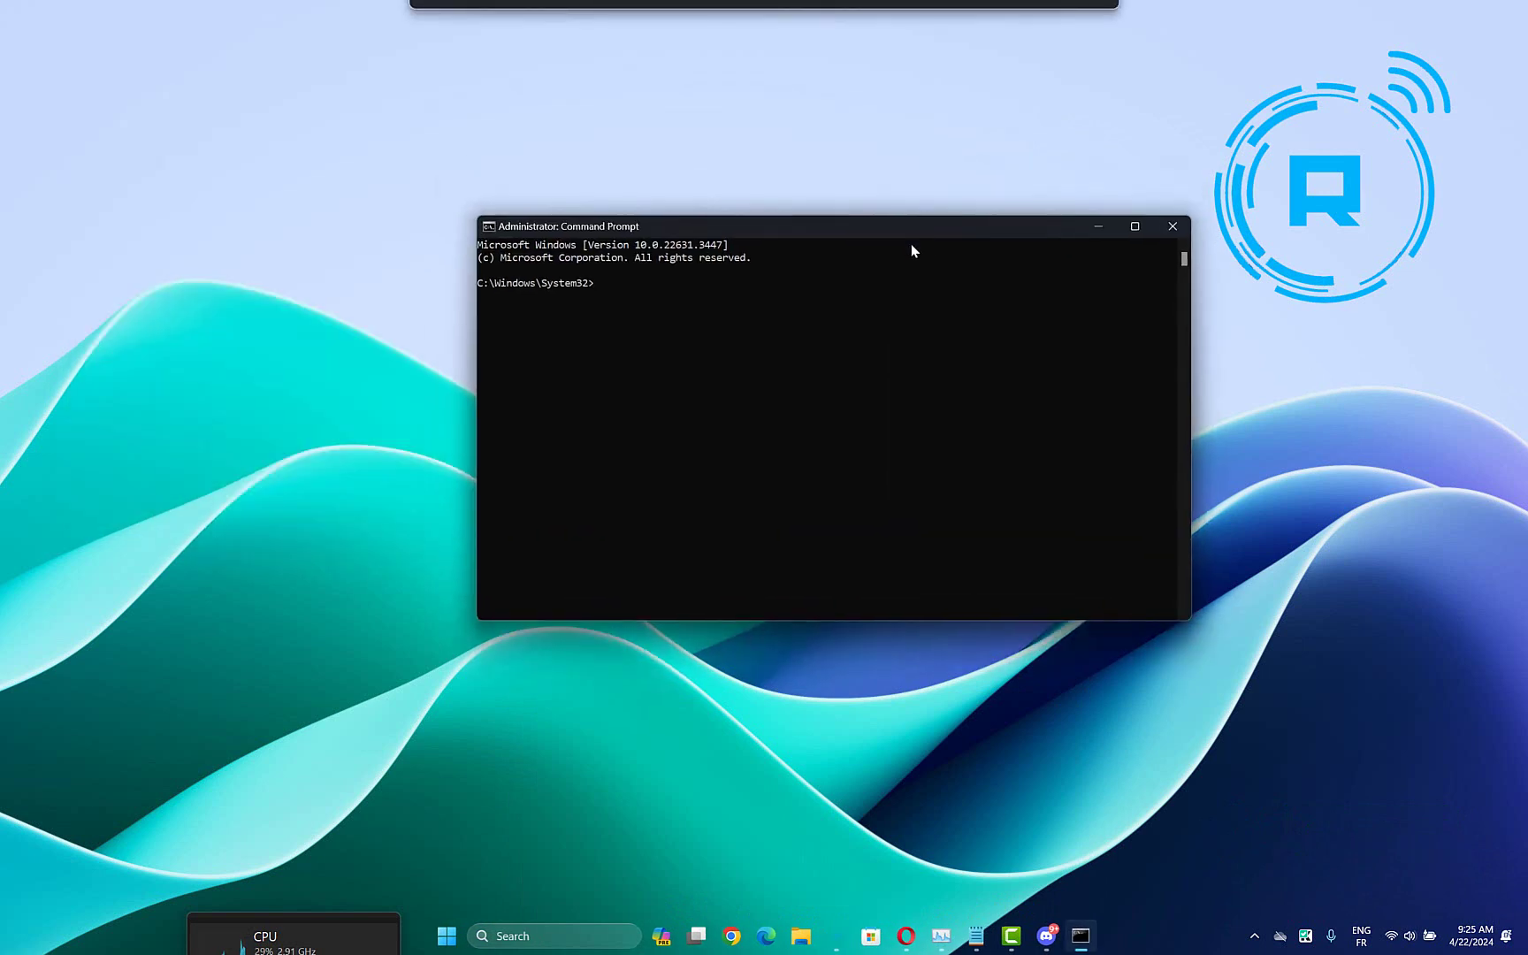
{"action": "left_click", "coordinate": [605, 330]}
{"action": "type", "text": "ch"}
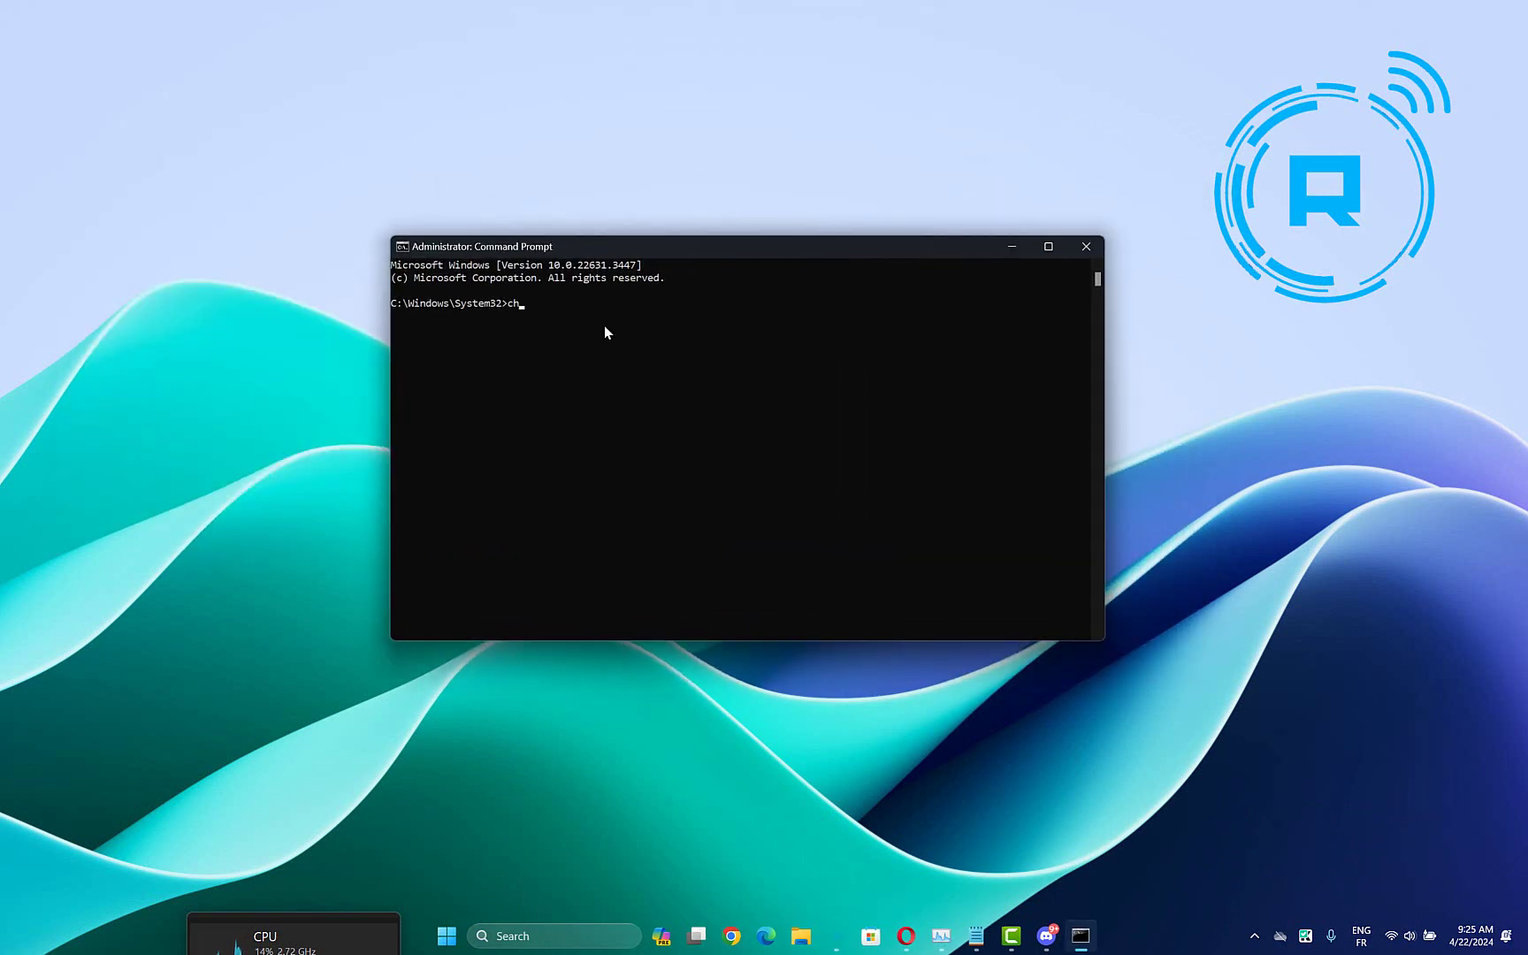
{"action": "type", "text": "kd"}
{"action": "type", "text": "sk c:"}
{"action": "type", "text": " /"}
{"action": "type", "text": "r"}
{"action": "key", "text": "Return"}
{"action": "type", "text": "y"}
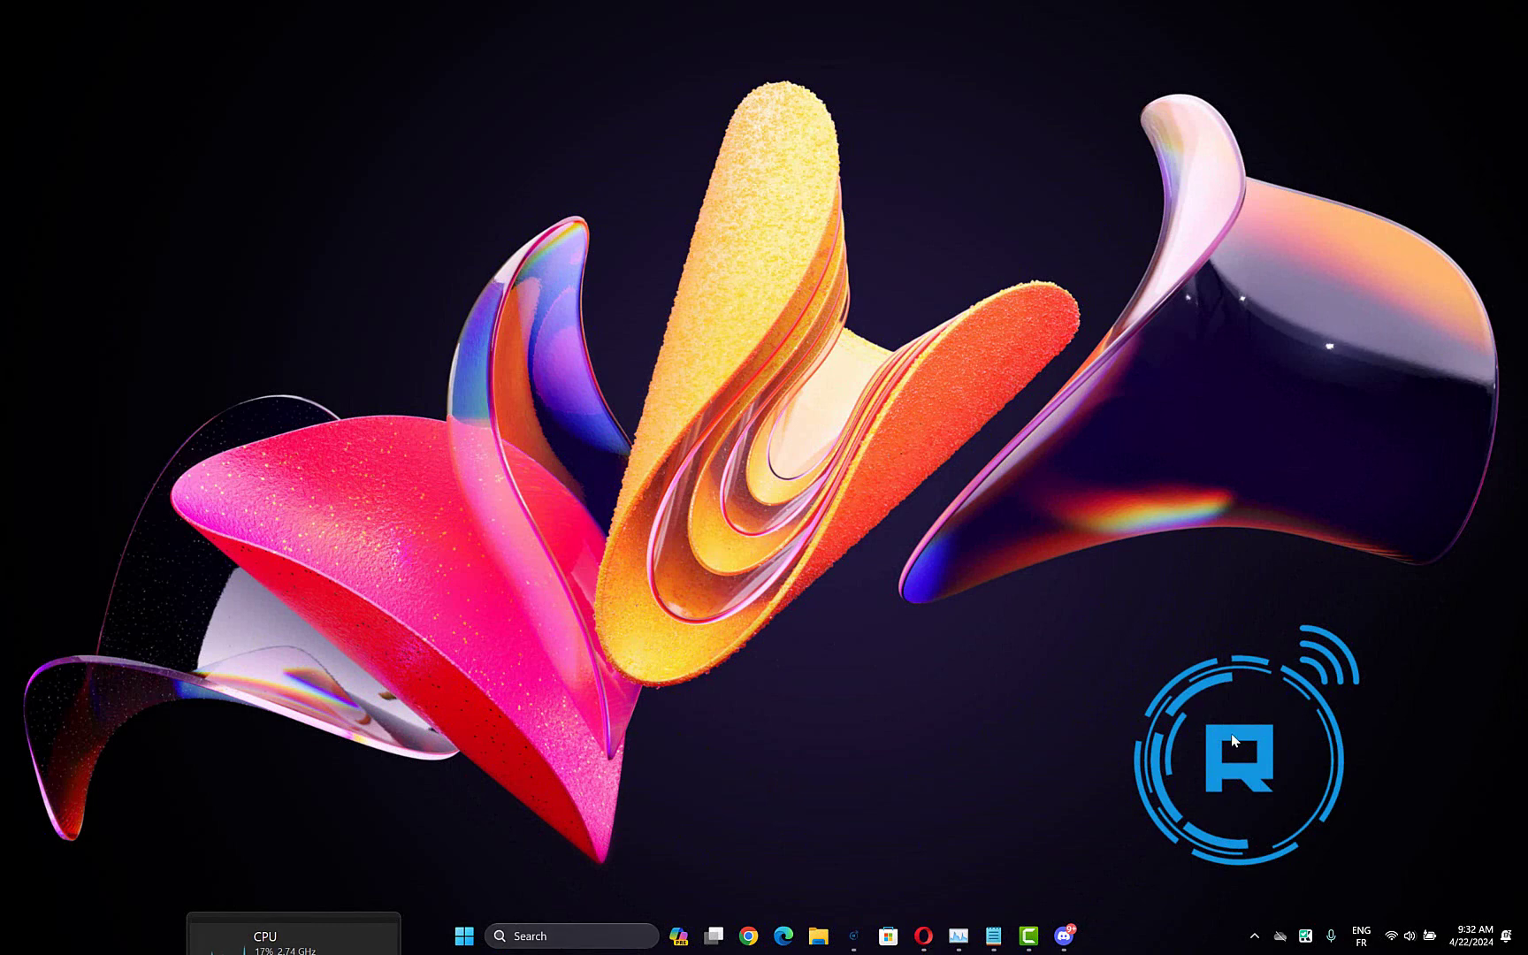
Launch msconfig from Run and enable Safe boot on the Boot tab
{"action": "key", "text": "super+r"}
{"action": "left_click_drag", "start_coordinate": [152, 740], "coordinate": [741, 458]}
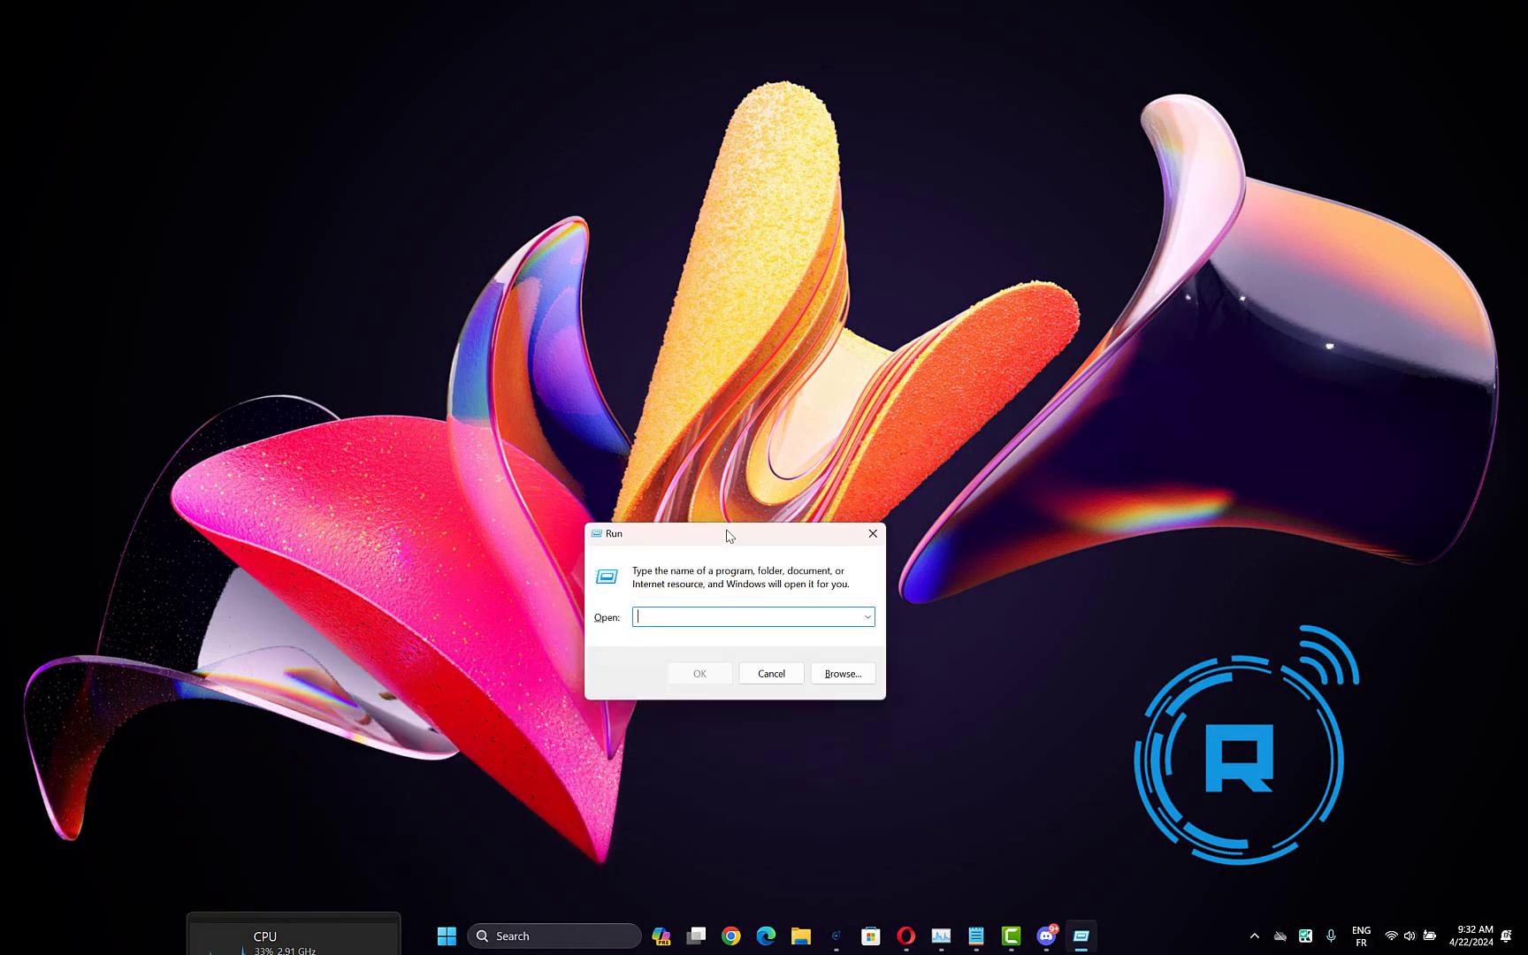
{"action": "type", "text": "msconf"}
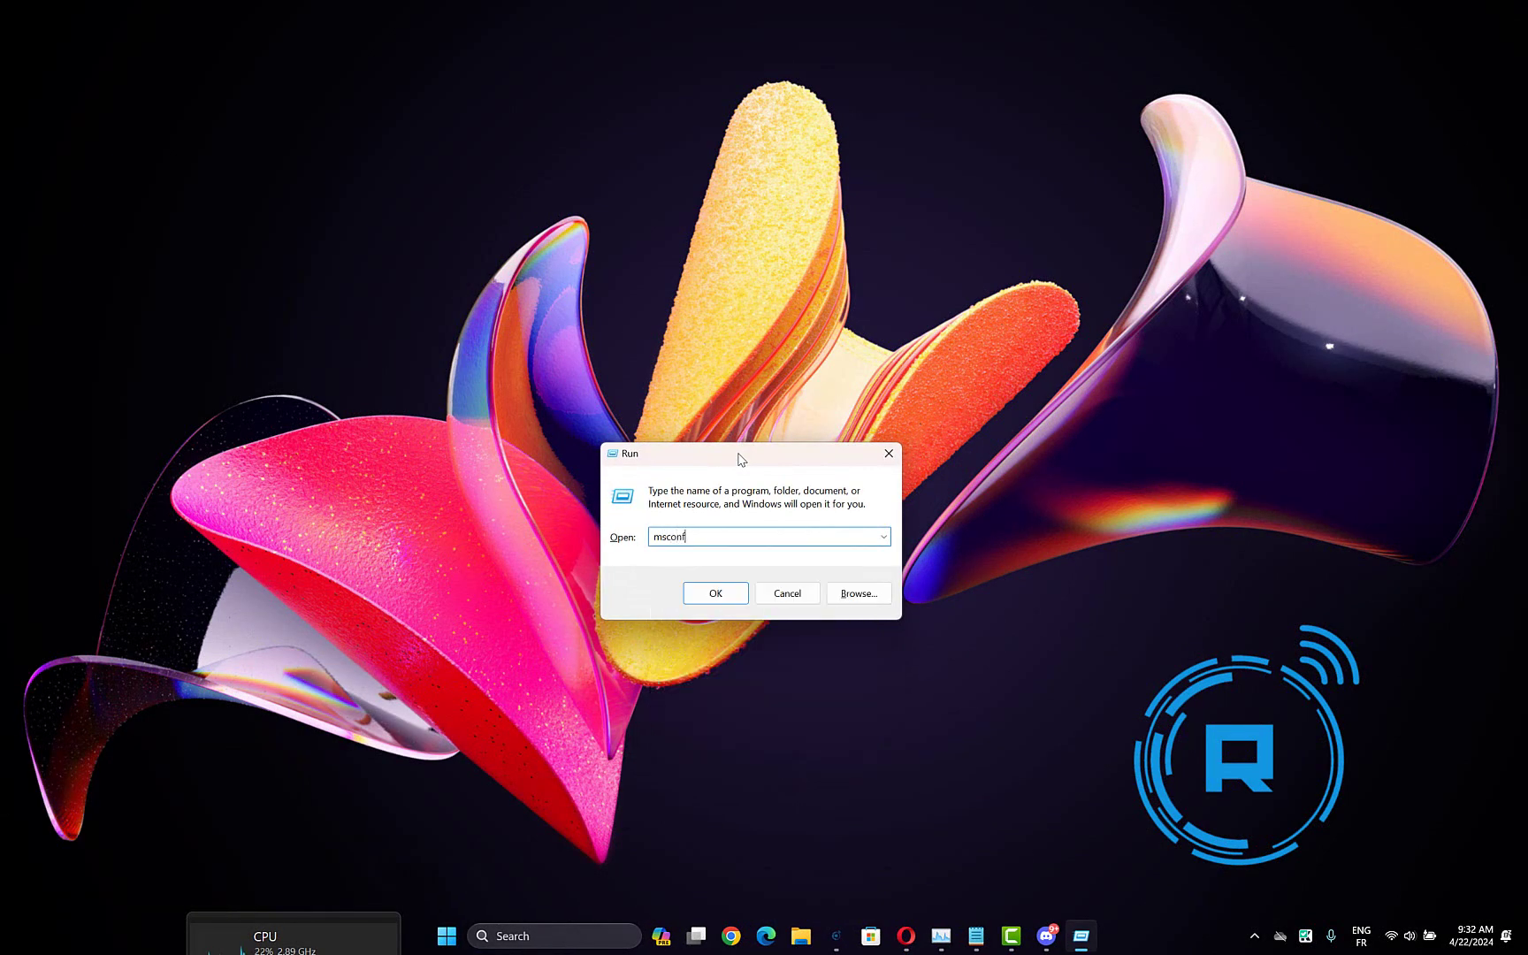
{"action": "type", "text": "ig"}
{"action": "key", "text": "Return"}
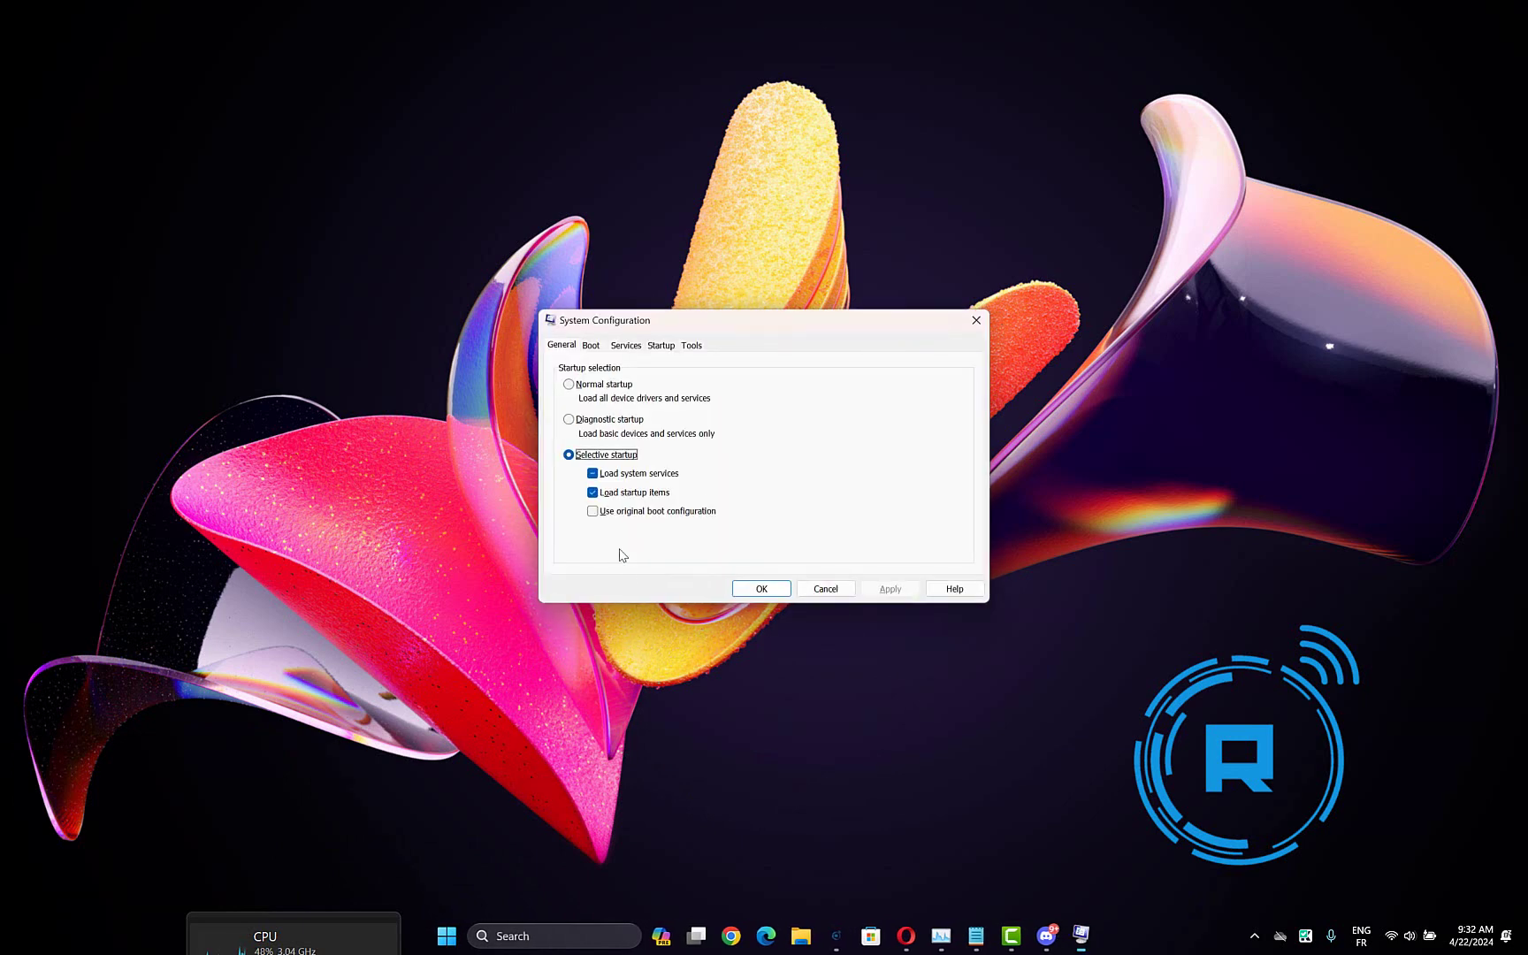
{"action": "left_click", "coordinate": [591, 345]}
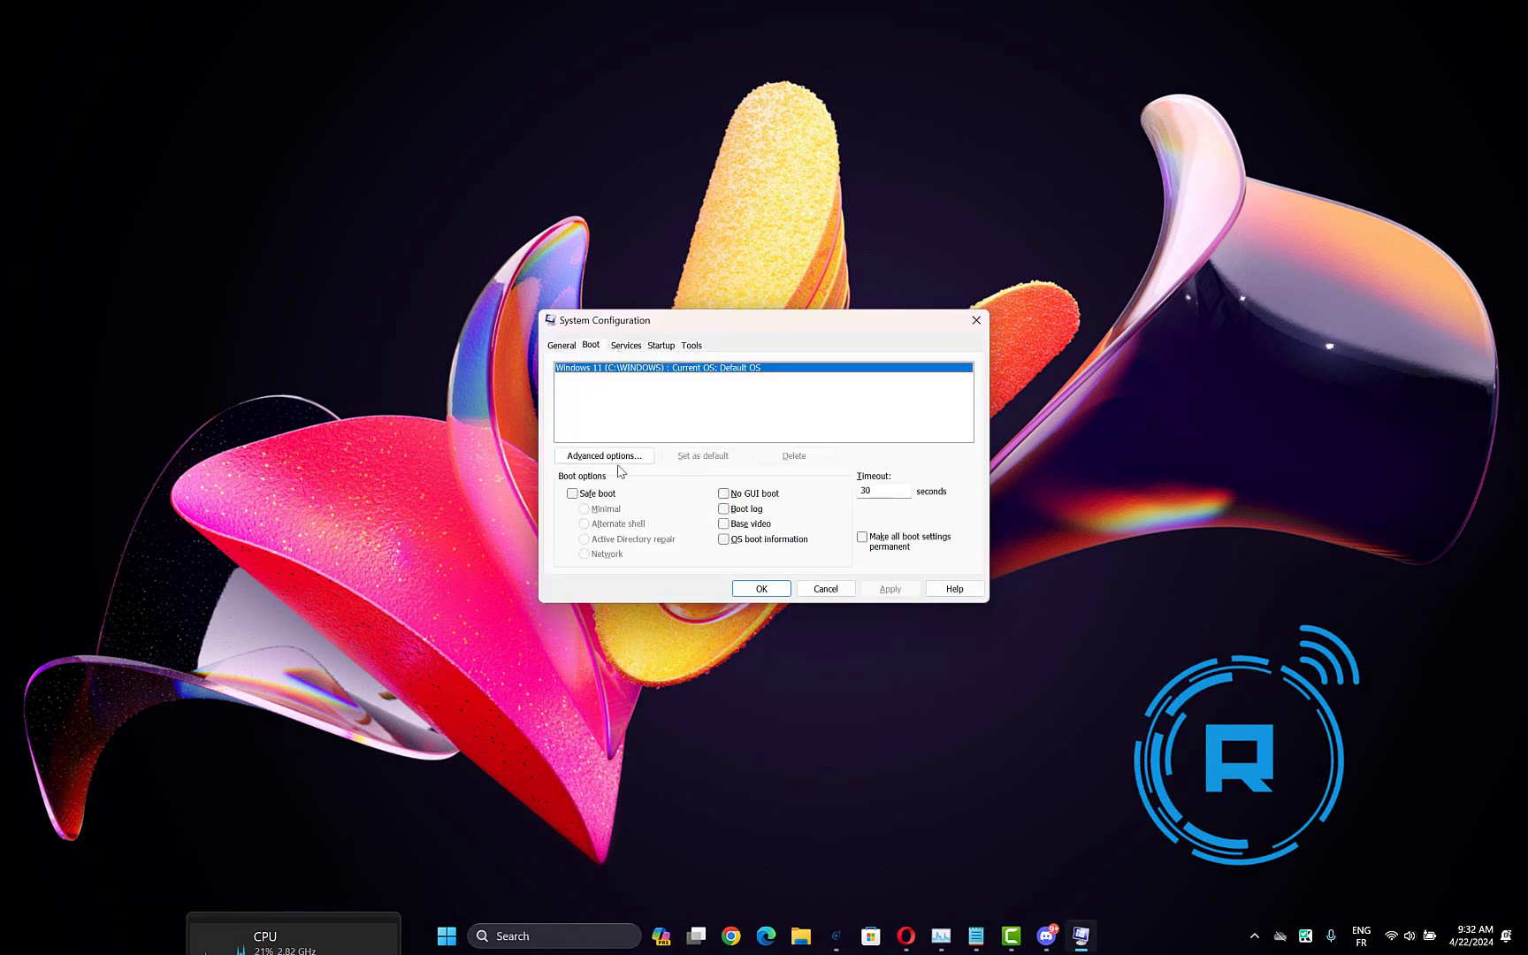
{"action": "left_click", "coordinate": [573, 494]}
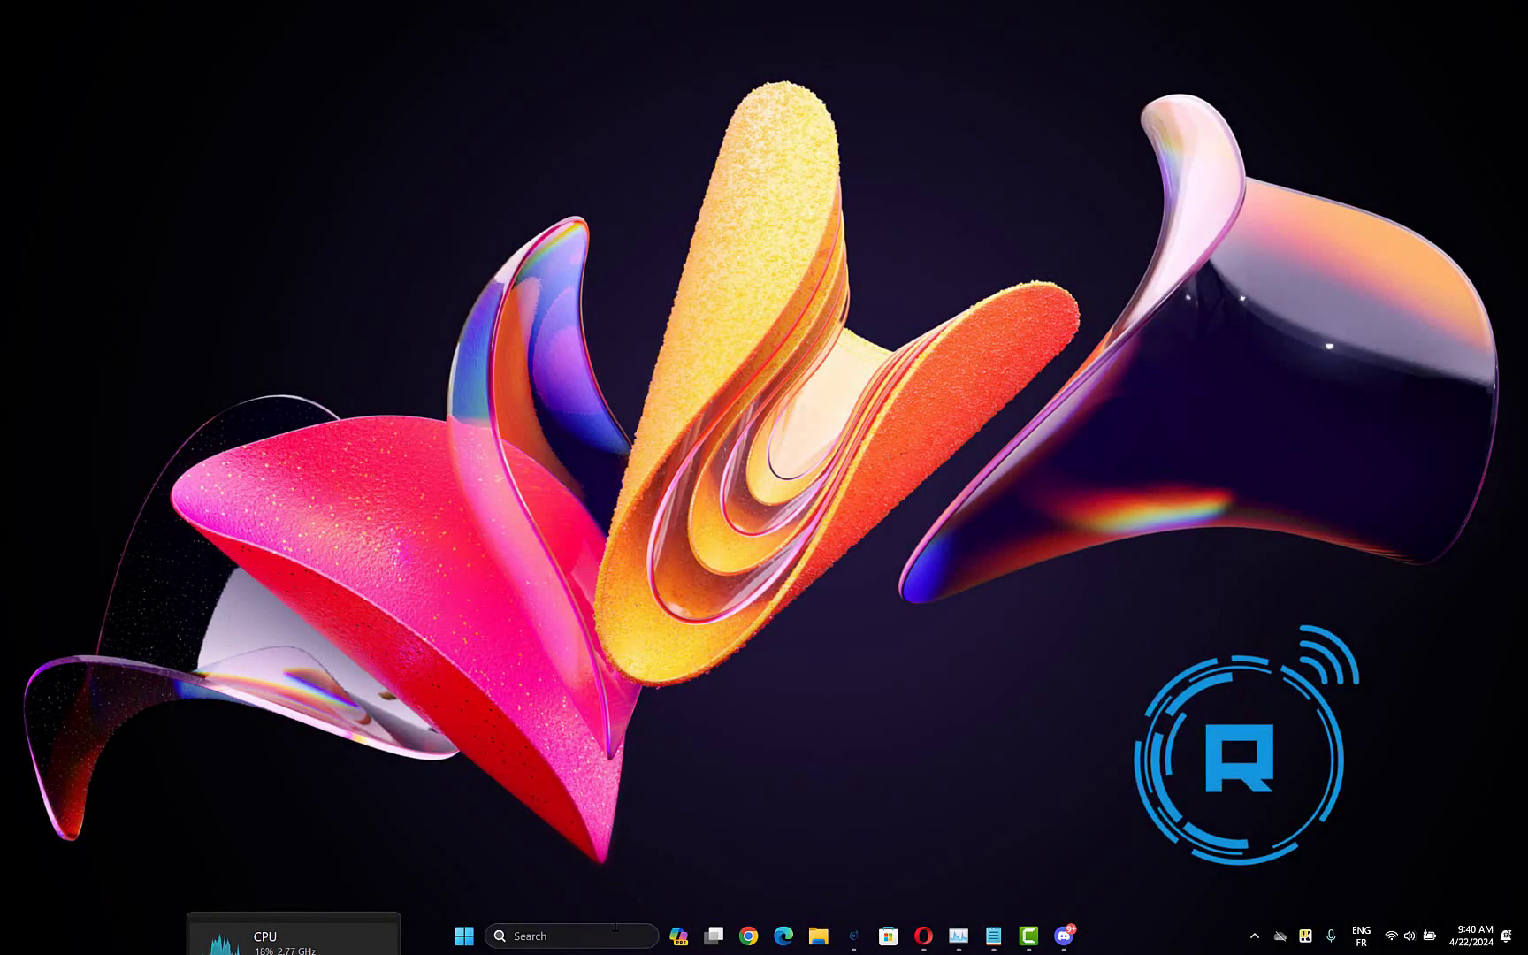
Search for cmd and start Command Prompt as administrator again
{"action": "left_click", "coordinate": [573, 935]}
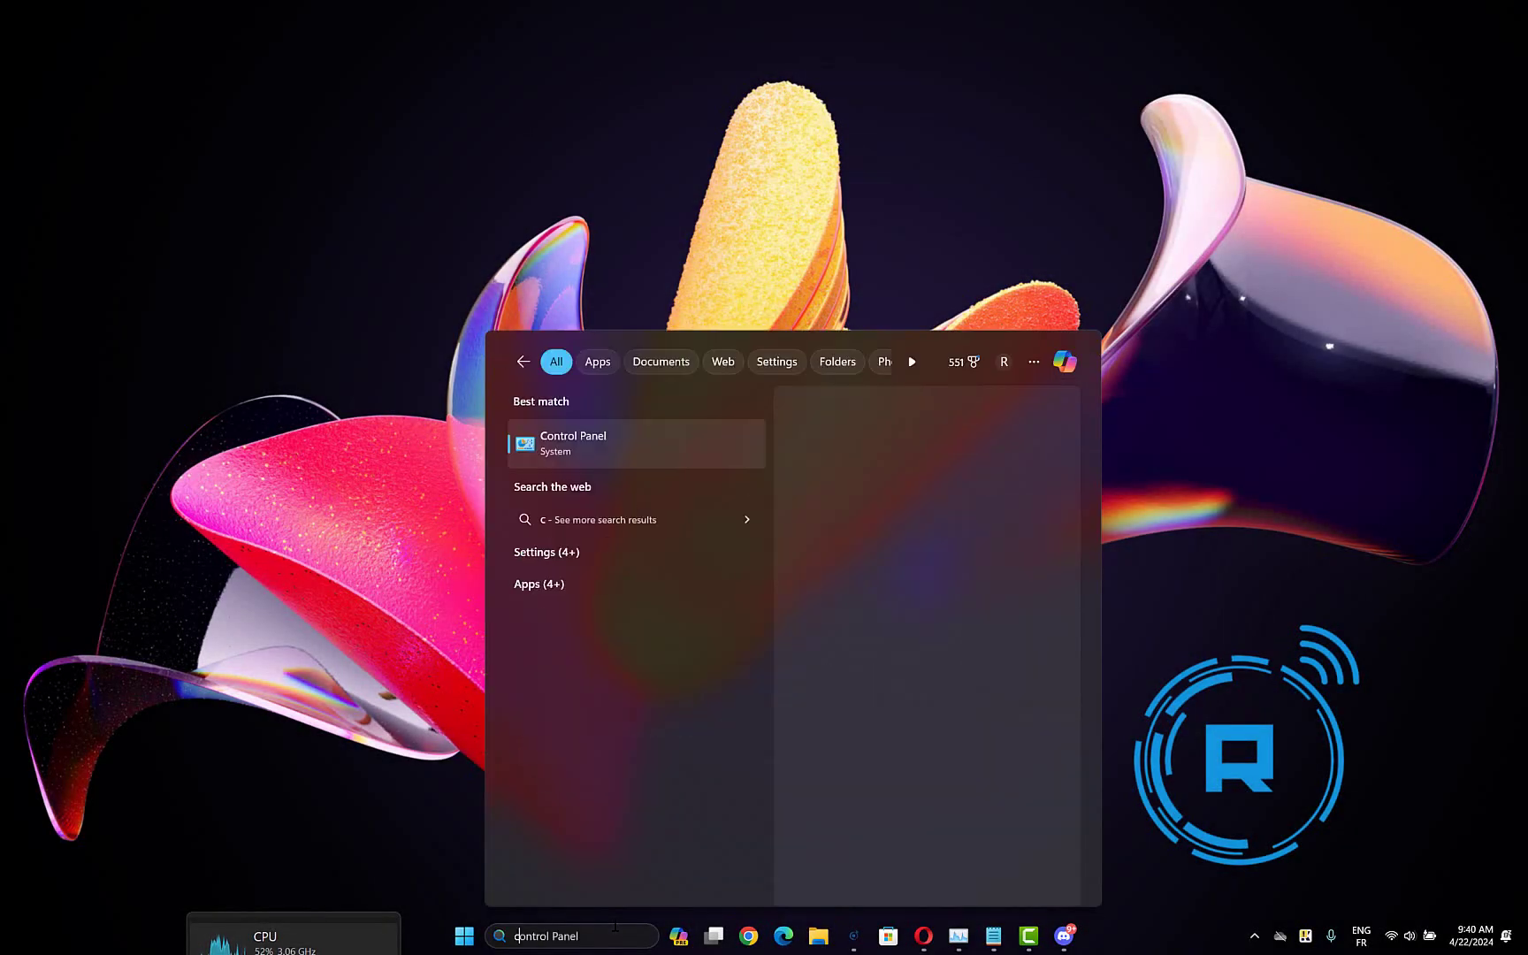
{"action": "type", "text": "cmd"}
{"action": "right_click", "coordinate": [617, 460]}
{"action": "left_click", "coordinate": [668, 474]}
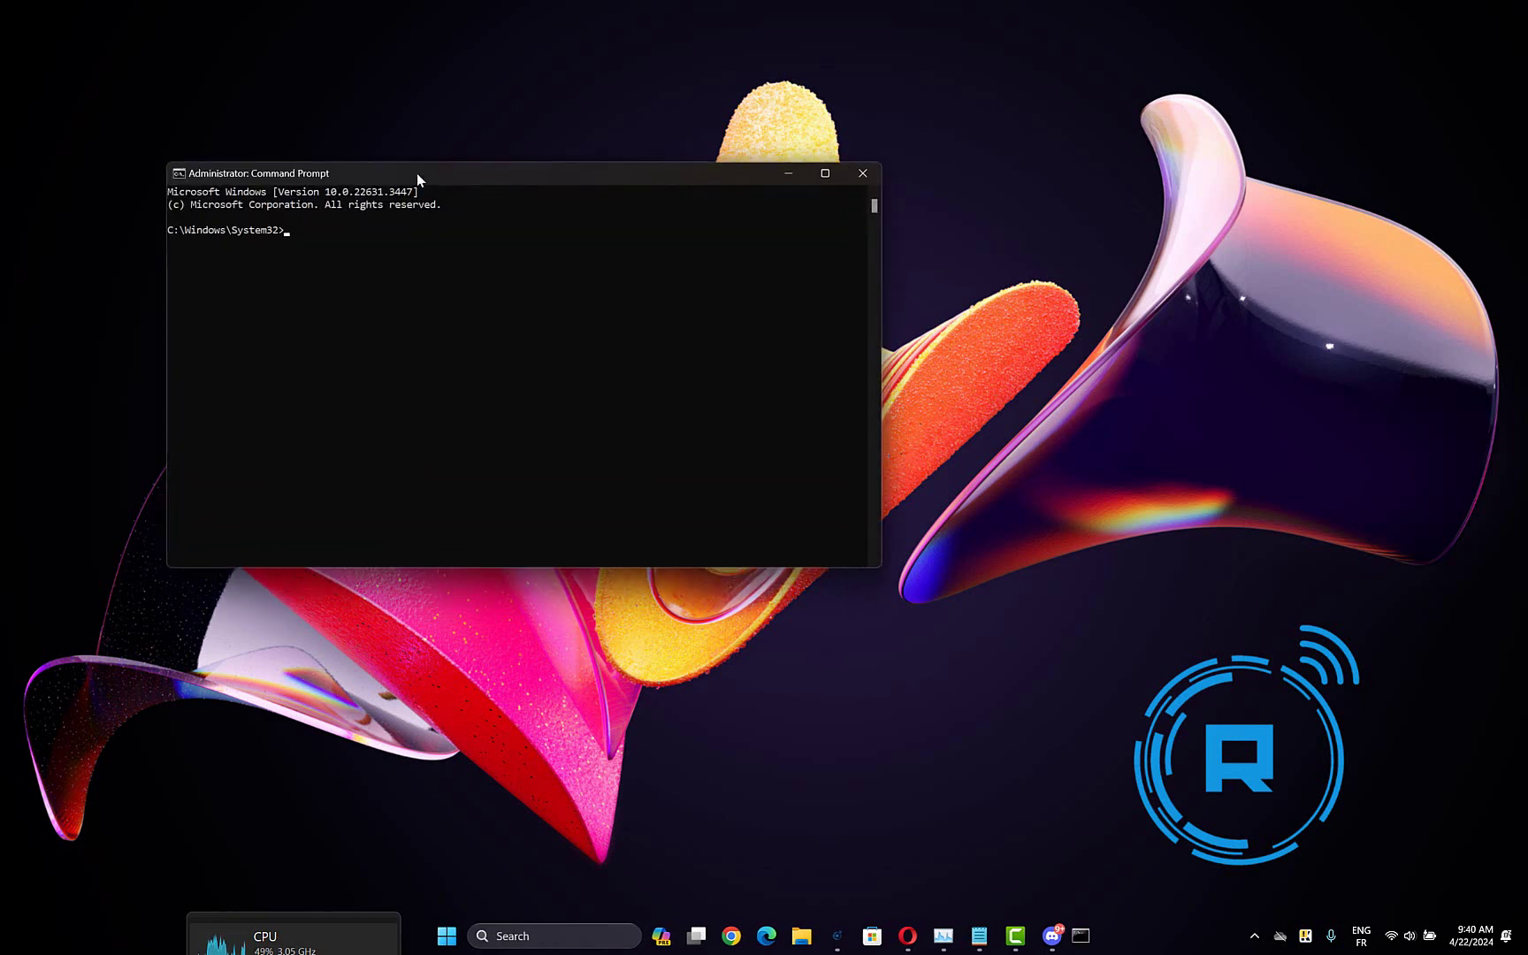
Run ICACLS c:\Windows\WINSXS, correcting a typo in the path
{"action": "left_click_drag", "start_coordinate": [435, 173], "coordinate": [782, 318]}
{"action": "type", "text": "I"}
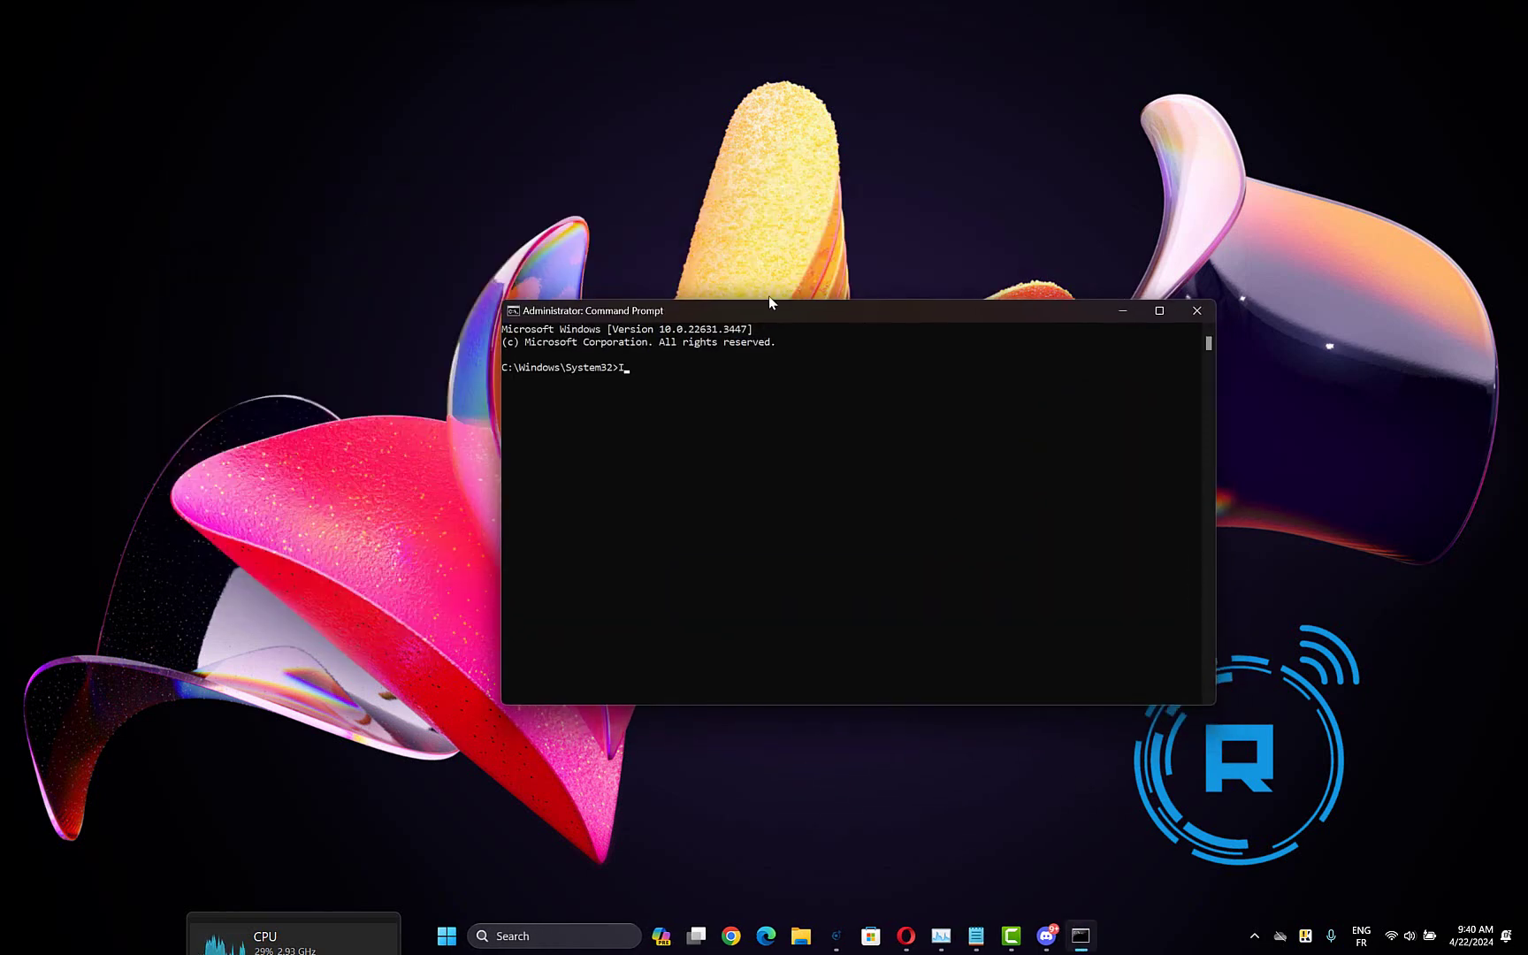
{"action": "type", "text": "C"}
{"action": "type", "text": "ACLS"}
{"action": "type", "text": " c"}
{"action": "type", "text": "\\"}
{"action": "type", "text": "Windows"}
{"action": "key", "text": "BackSpace"}
{"action": "key", "text": "BackSpace"}
{"action": "type", "text": "WIN"}
{"action": "type", "text": "SXS"}
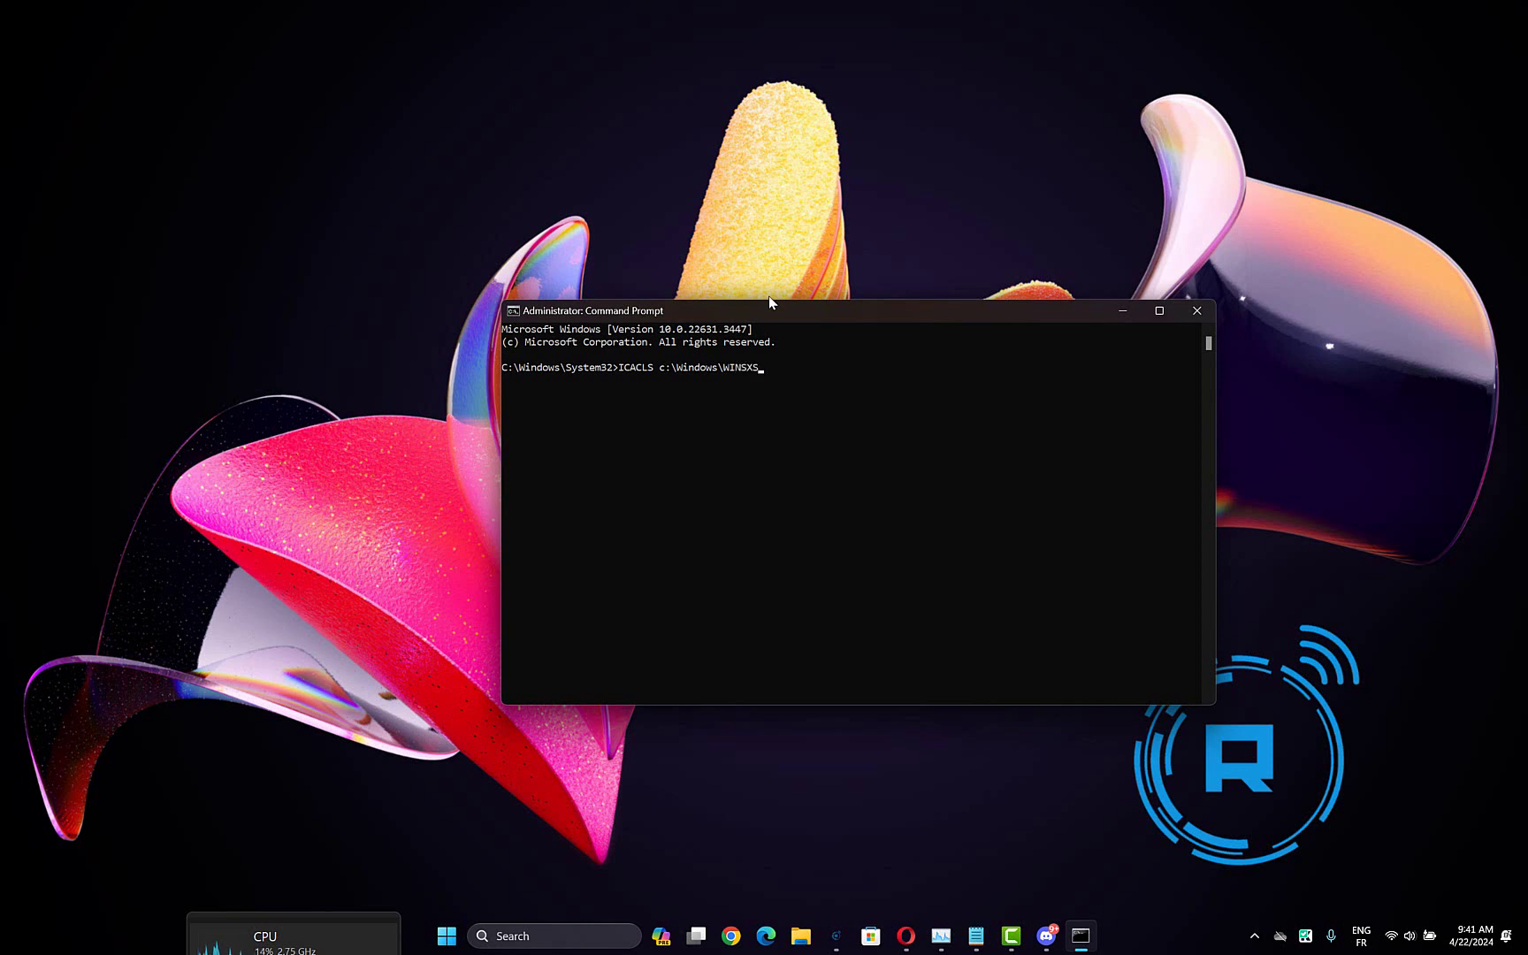
{"action": "key", "text": "Return"}
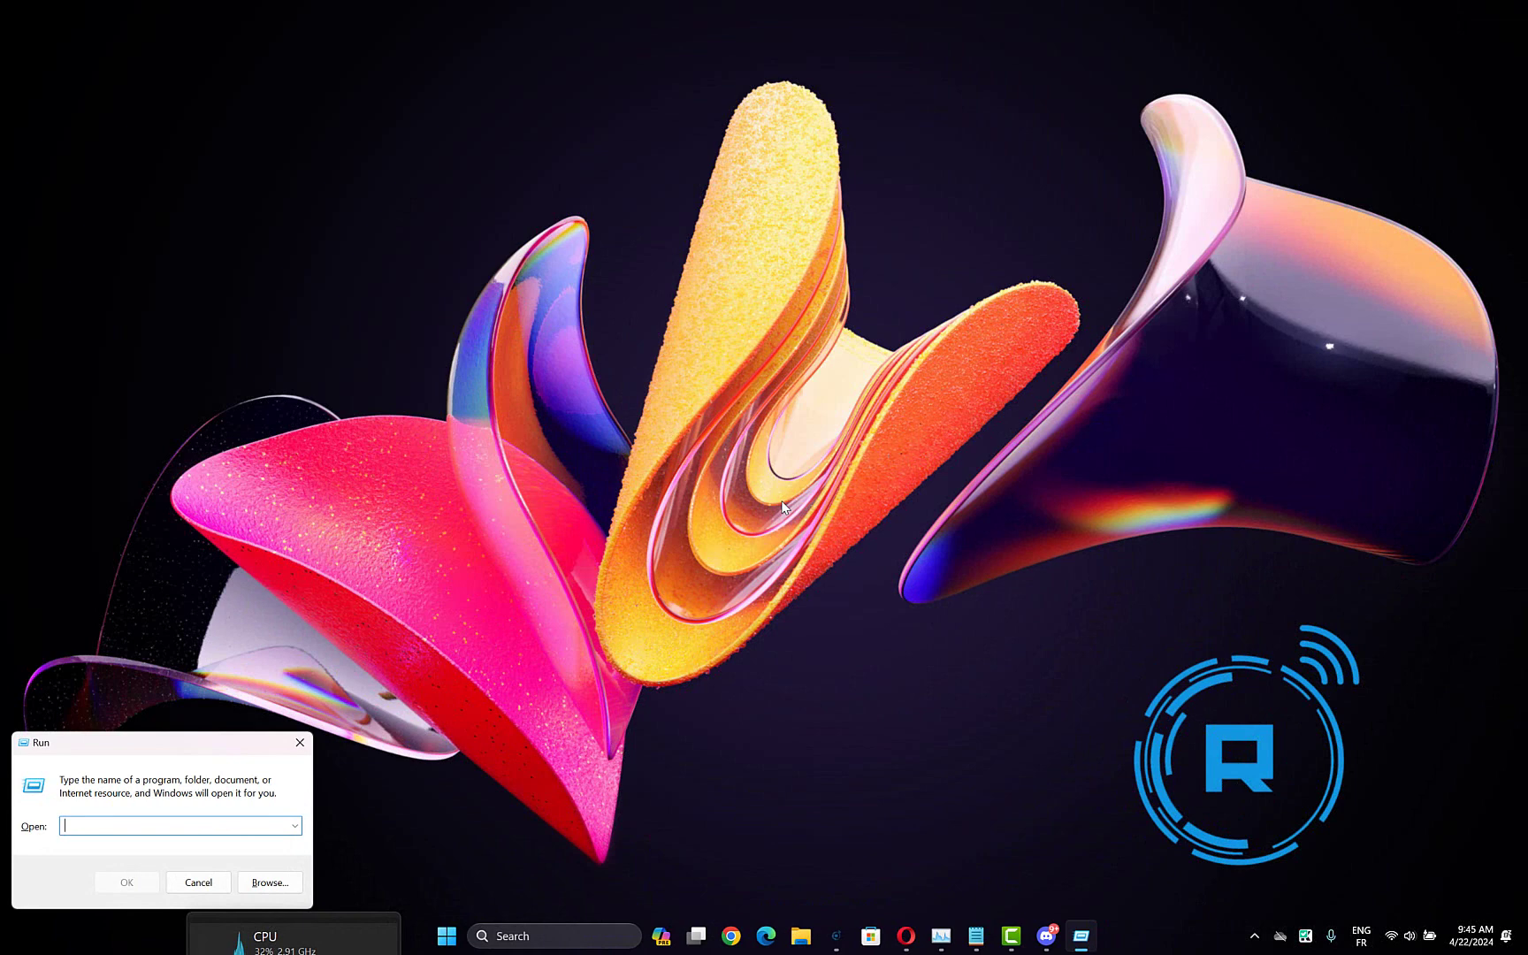
{"action": "type", "text": "service"}
{"action": "type", "text": "s.msc"}
Launch services.msc from the Run box to open the Services console
{"action": "key", "text": "Return"}
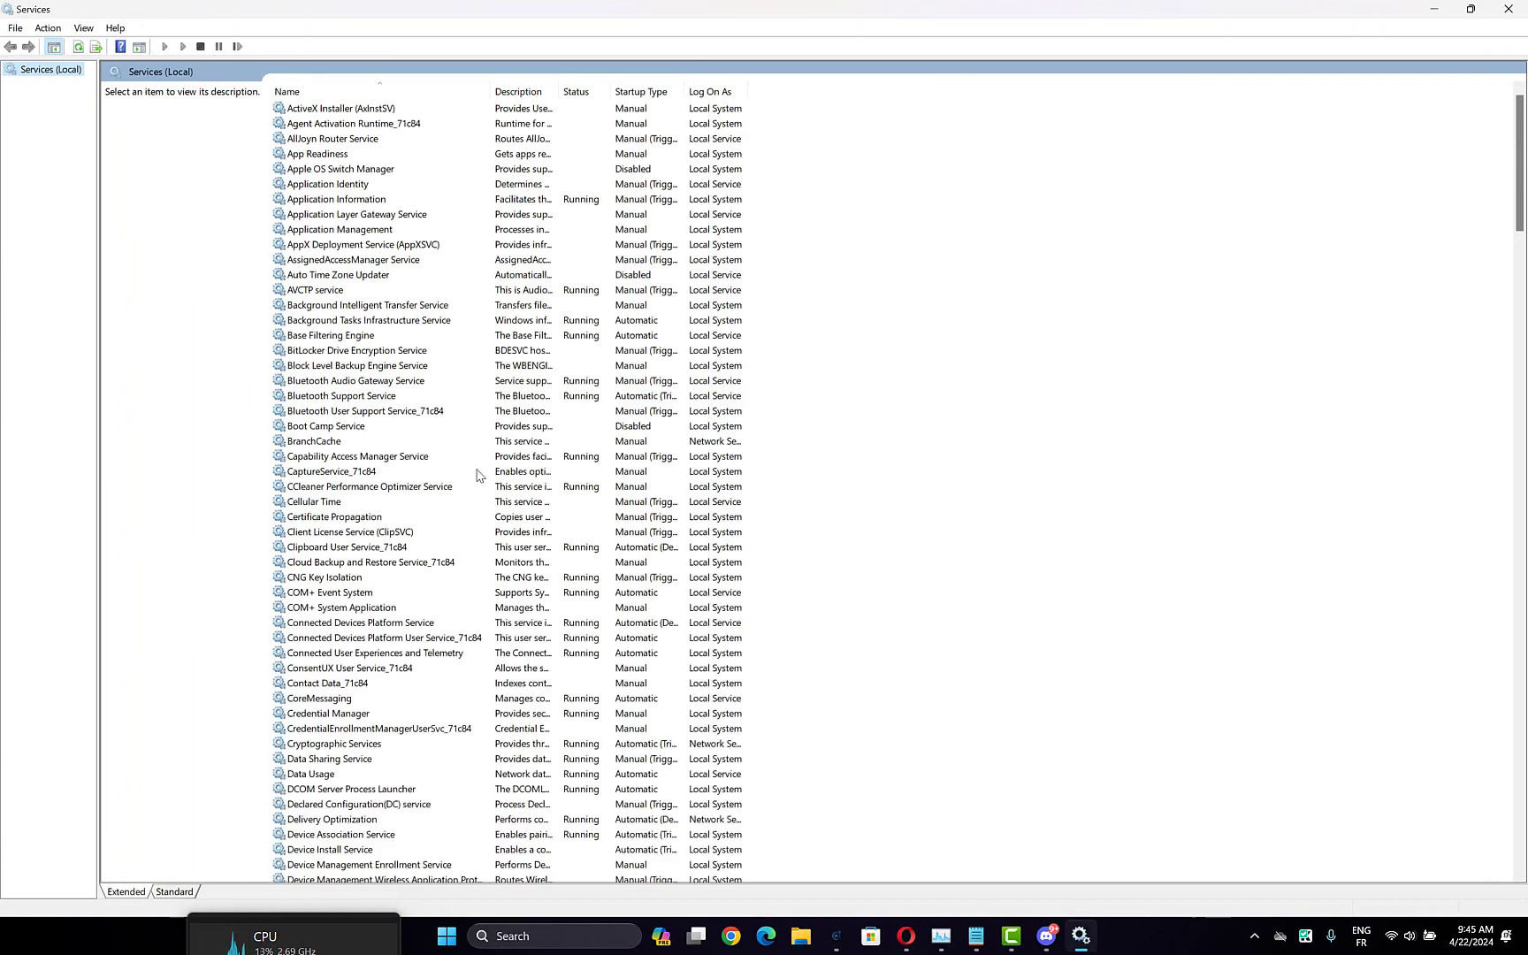
{"action": "scroll", "coordinate": [477, 474], "scroll_direction": "down", "scroll_amount": 10}
{"action": "scroll", "coordinate": [477, 475], "scroll_direction": "down", "scroll_amount": 8}
{"action": "scroll", "coordinate": [477, 474], "scroll_direction": "down", "scroll_amount": 8}
{"action": "scroll", "coordinate": [476, 474], "scroll_direction": "down", "scroll_amount": 8}
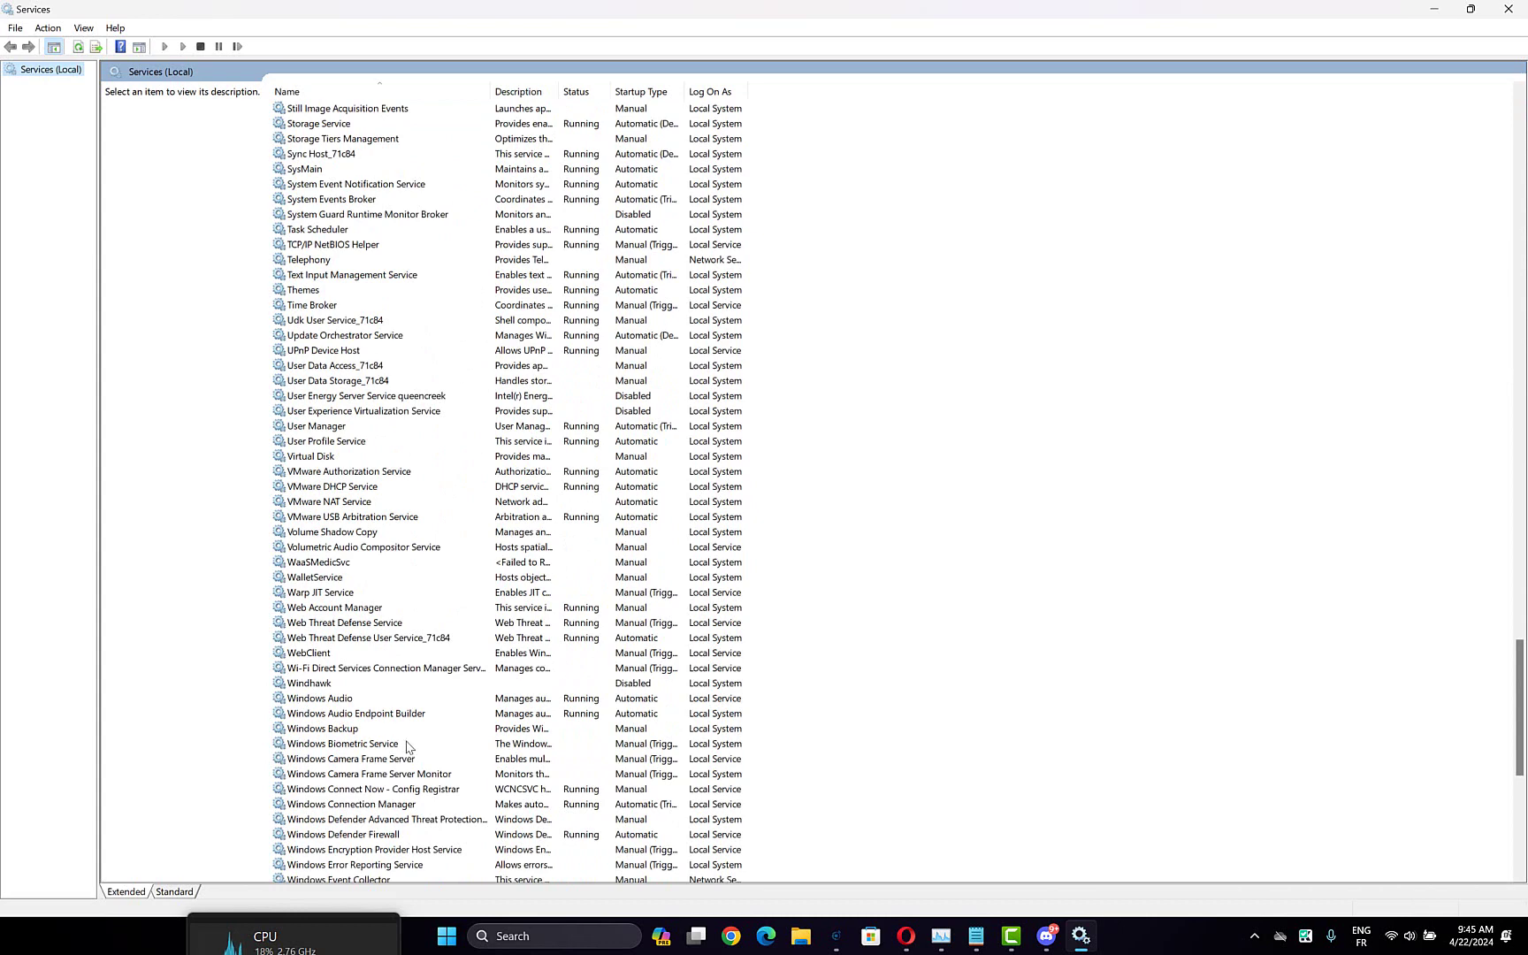
{"action": "scroll", "coordinate": [385, 746], "scroll_direction": "down", "scroll_amount": 6}
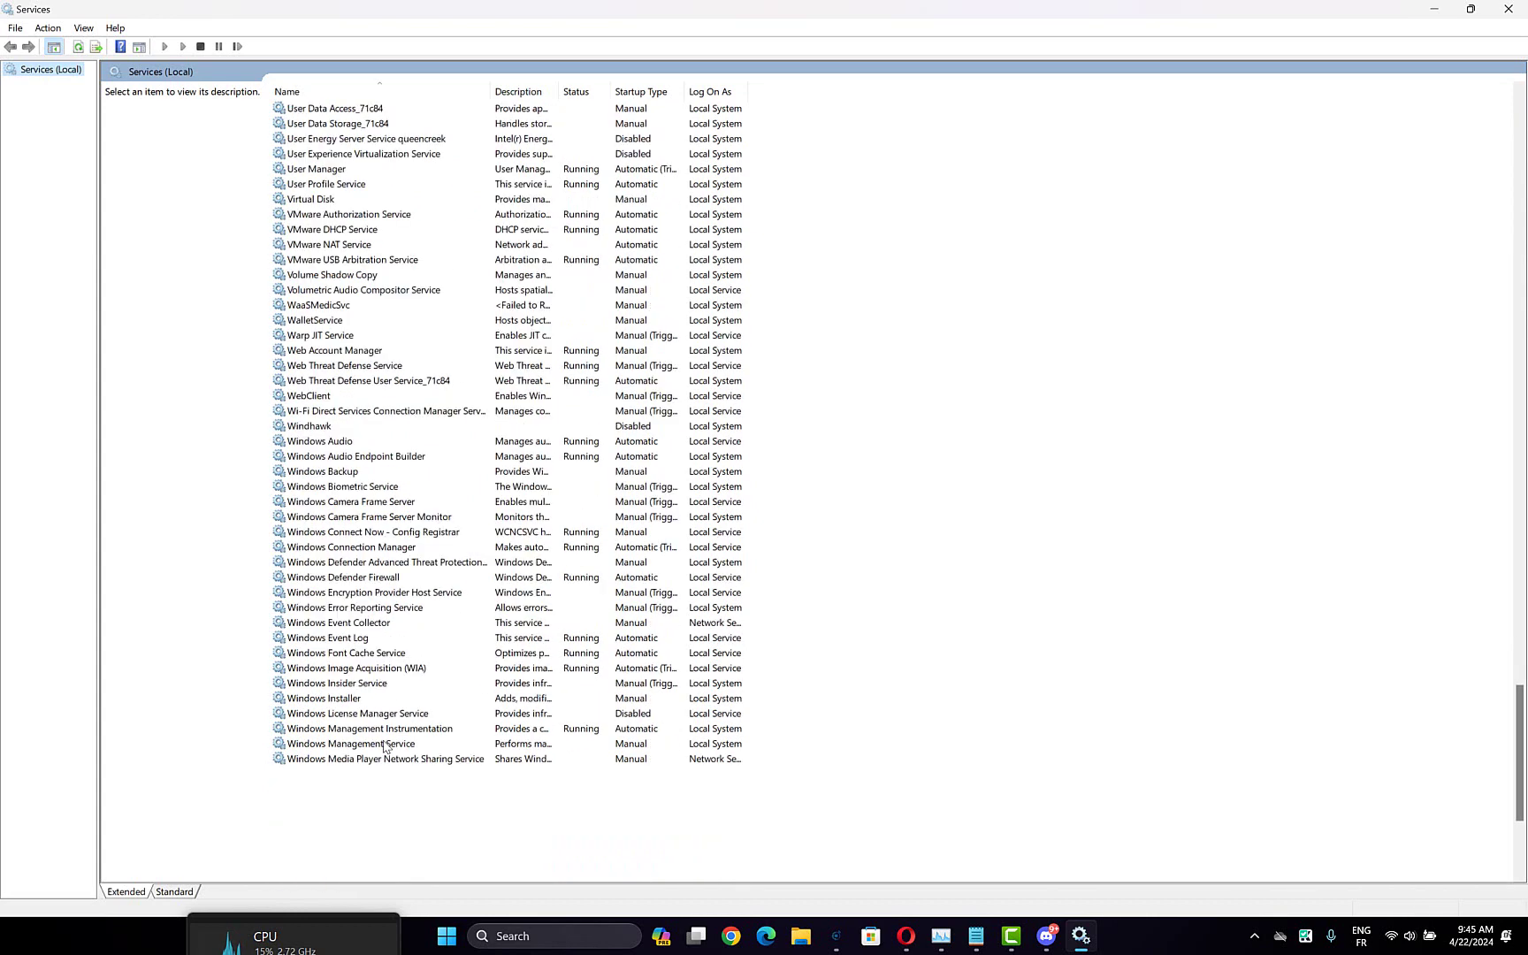
{"action": "scroll", "coordinate": [384, 746], "scroll_direction": "down", "scroll_amount": 6}
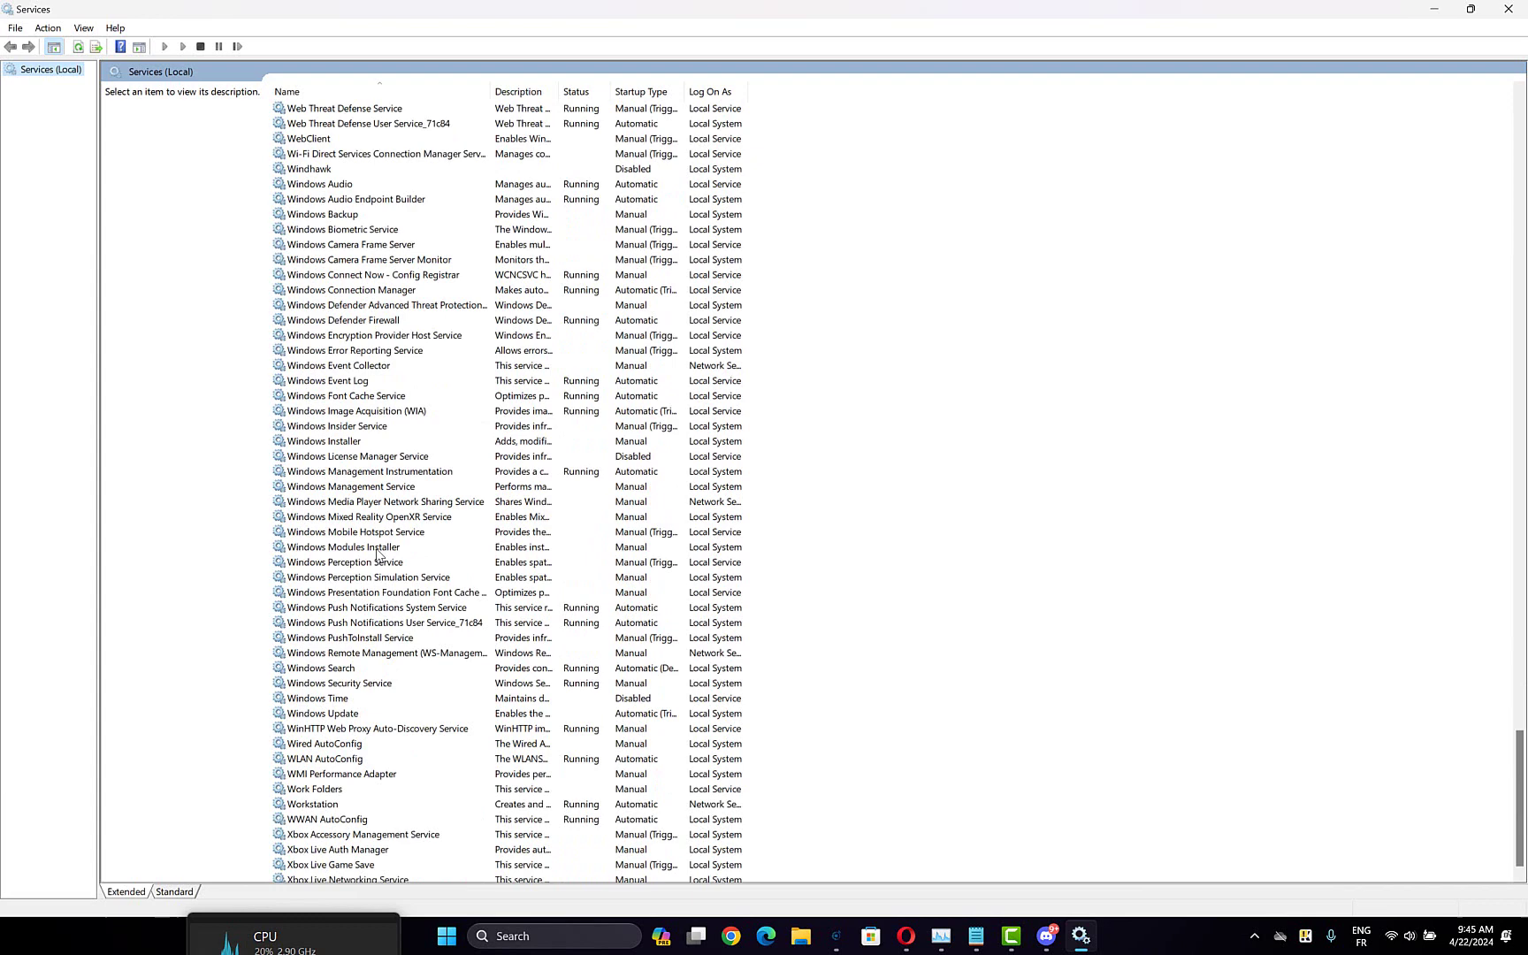
Select Windows Modules Installer in the services list and open its properties
{"action": "left_click", "coordinate": [381, 548]}
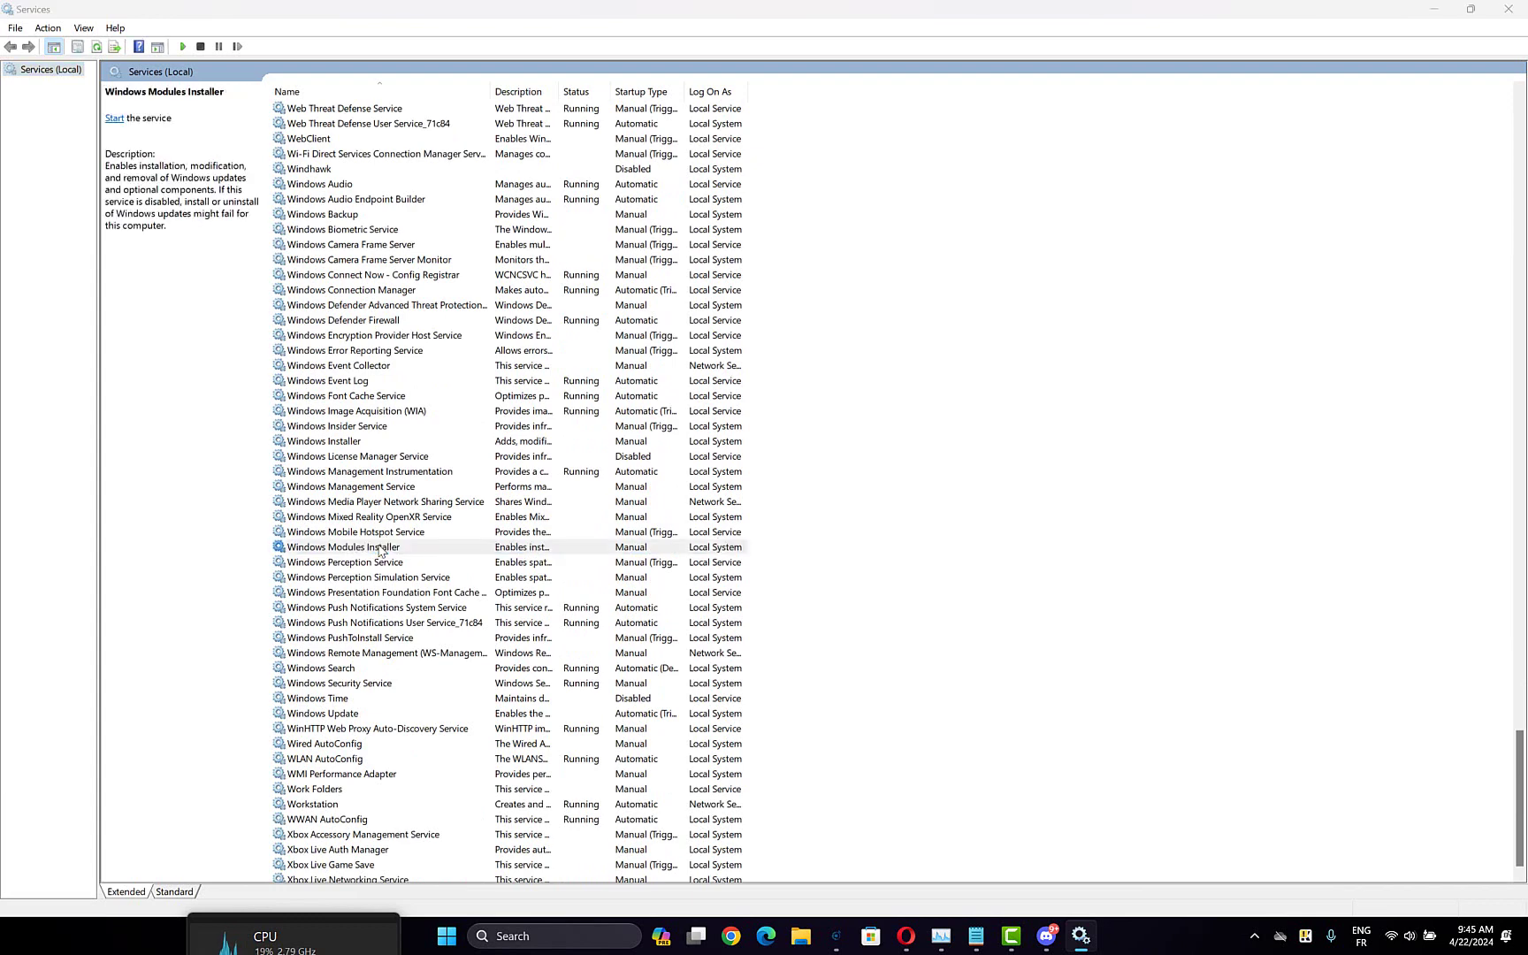
{"action": "double_click", "coordinate": [379, 547]}
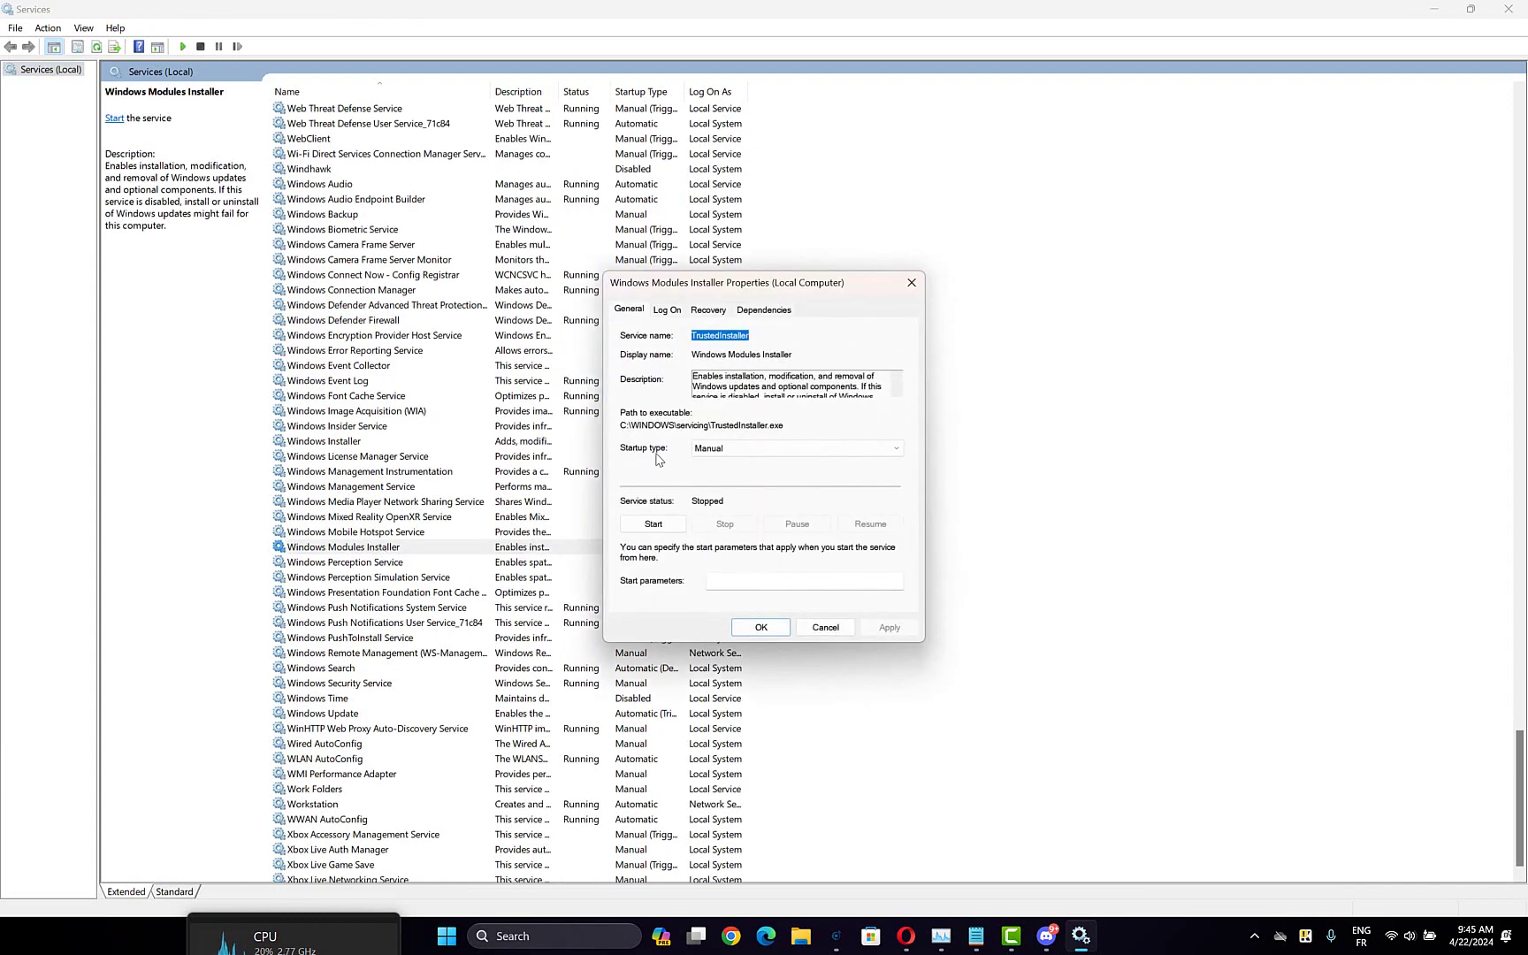
Keep startup type Manual, start Windows Modules Installer, confirm with OK, and close Services
{"action": "left_click", "coordinate": [711, 448]}
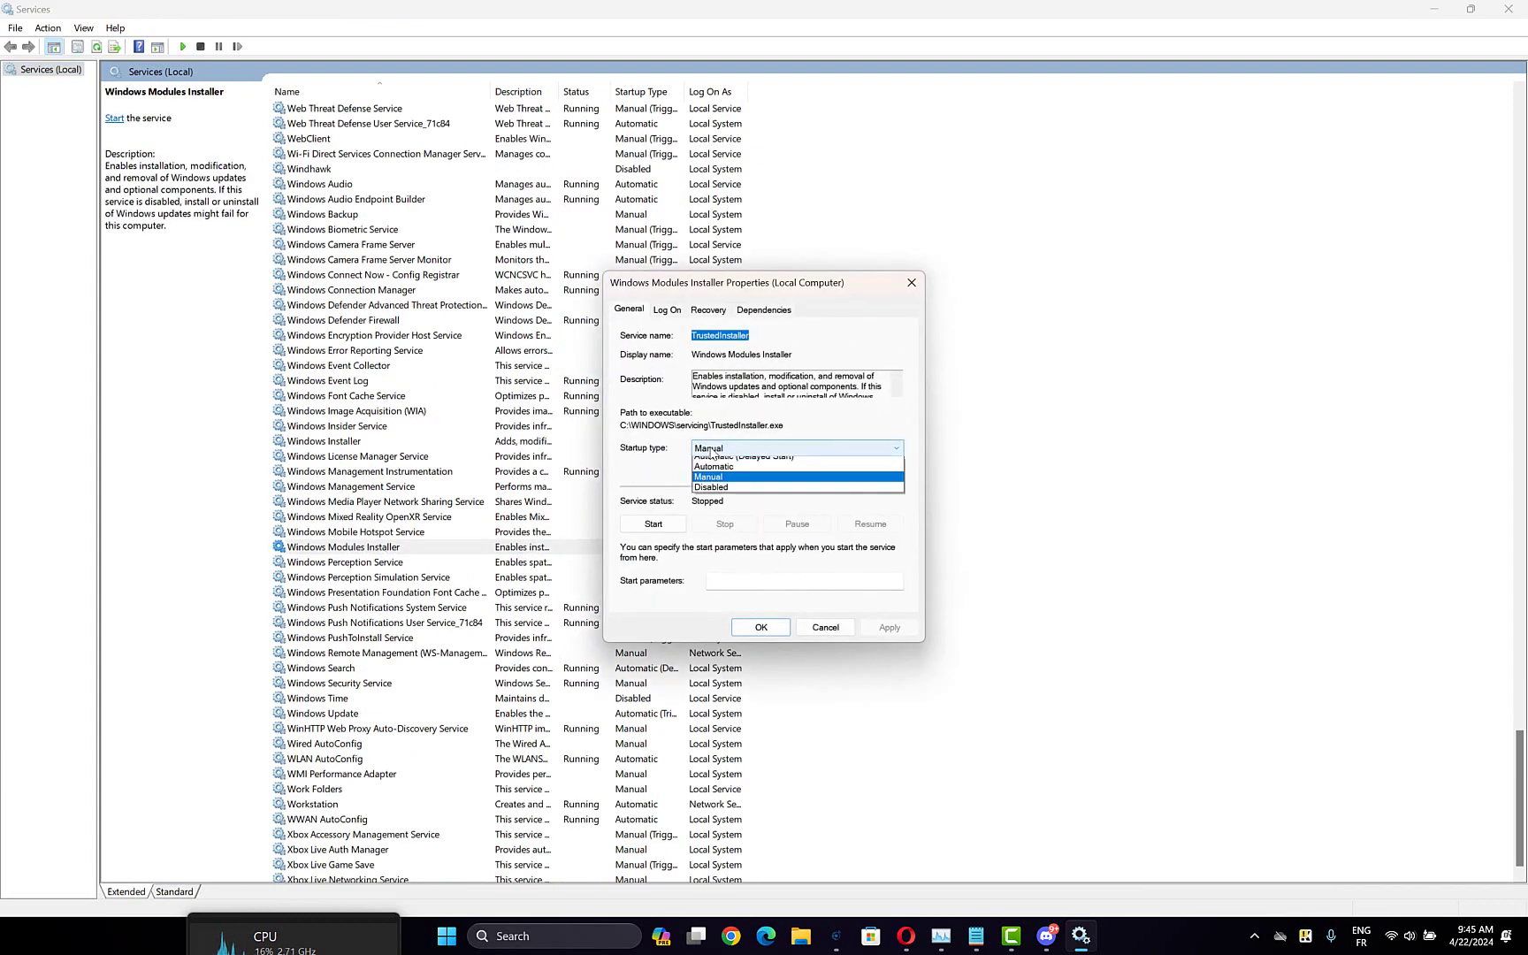
{"action": "left_click", "coordinate": [652, 466]}
{"action": "left_click", "coordinate": [653, 524]}
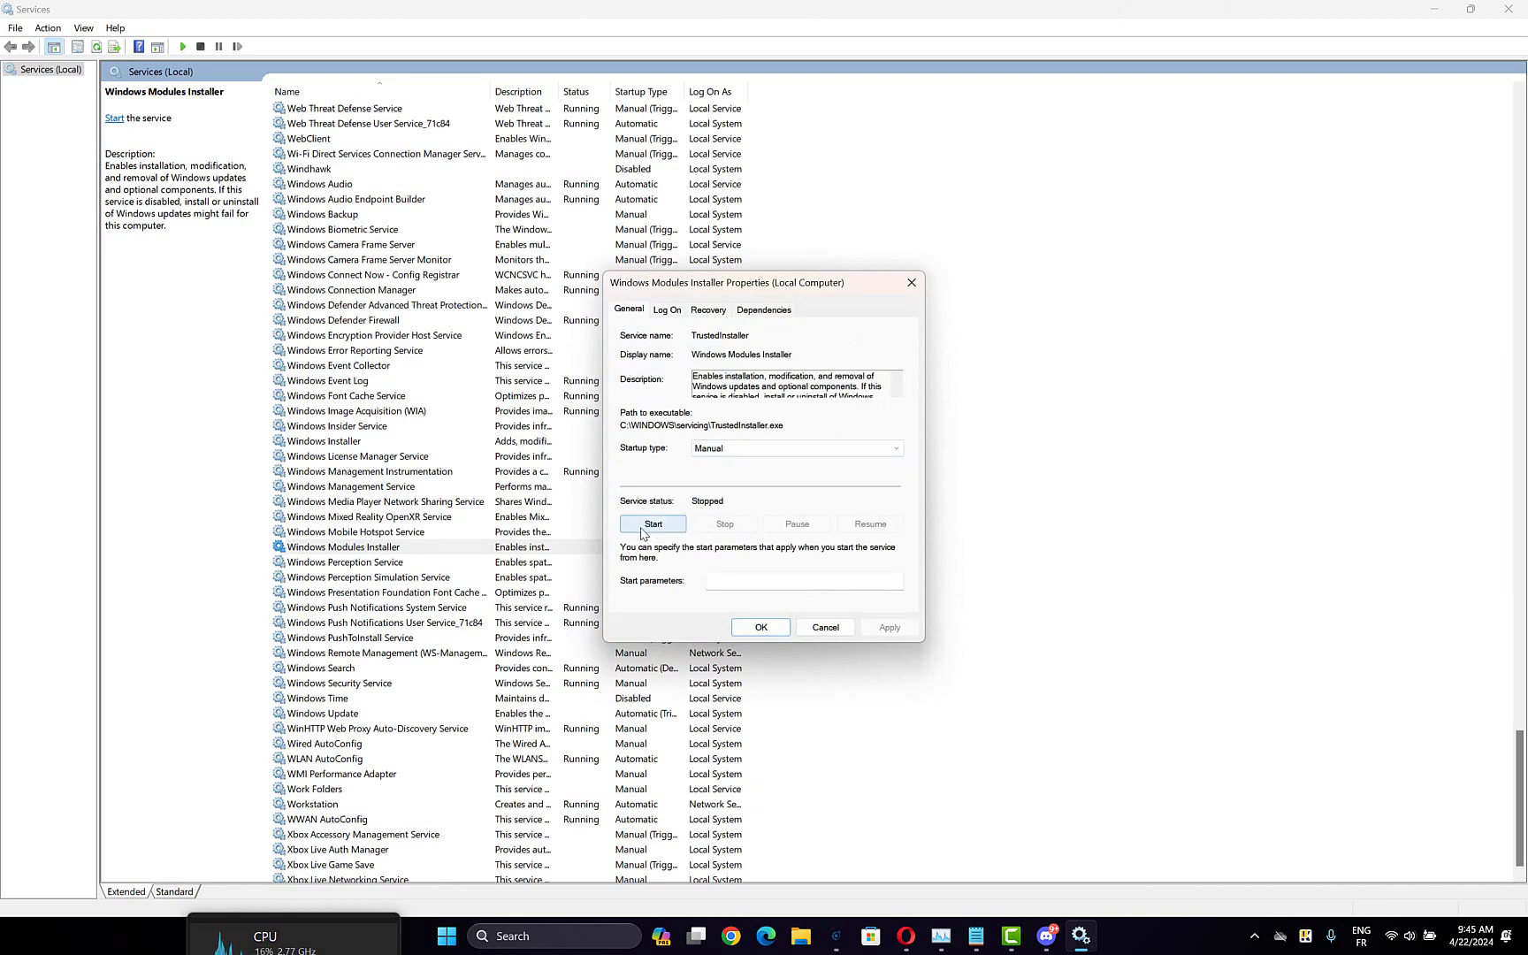
{"action": "left_click", "coordinate": [654, 524]}
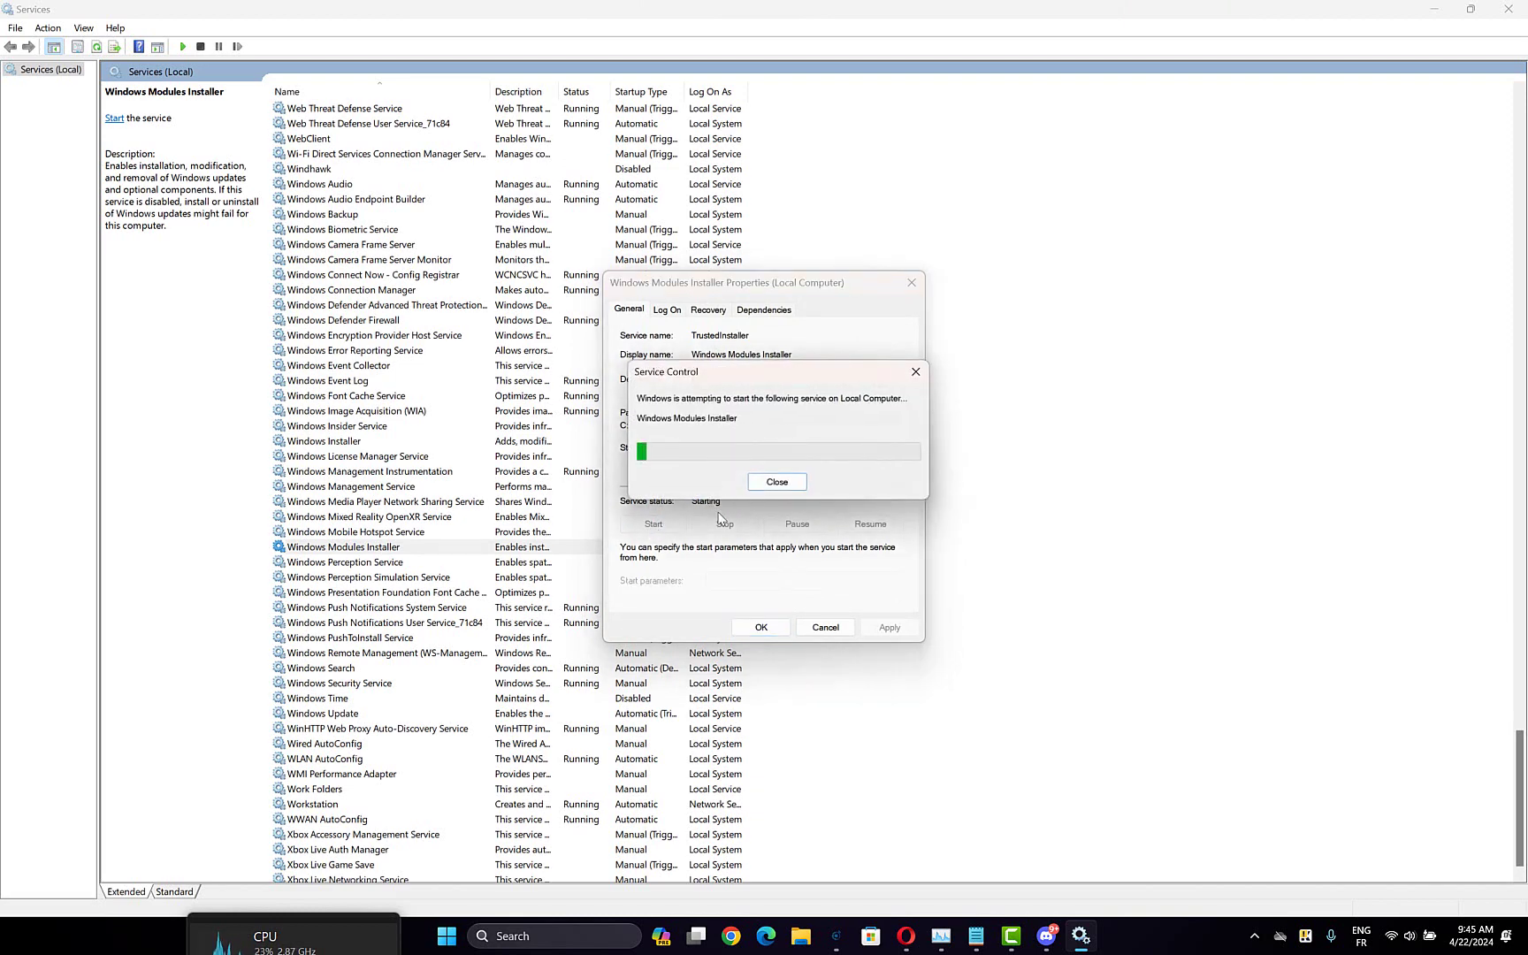
{"action": "left_click", "coordinate": [763, 627]}
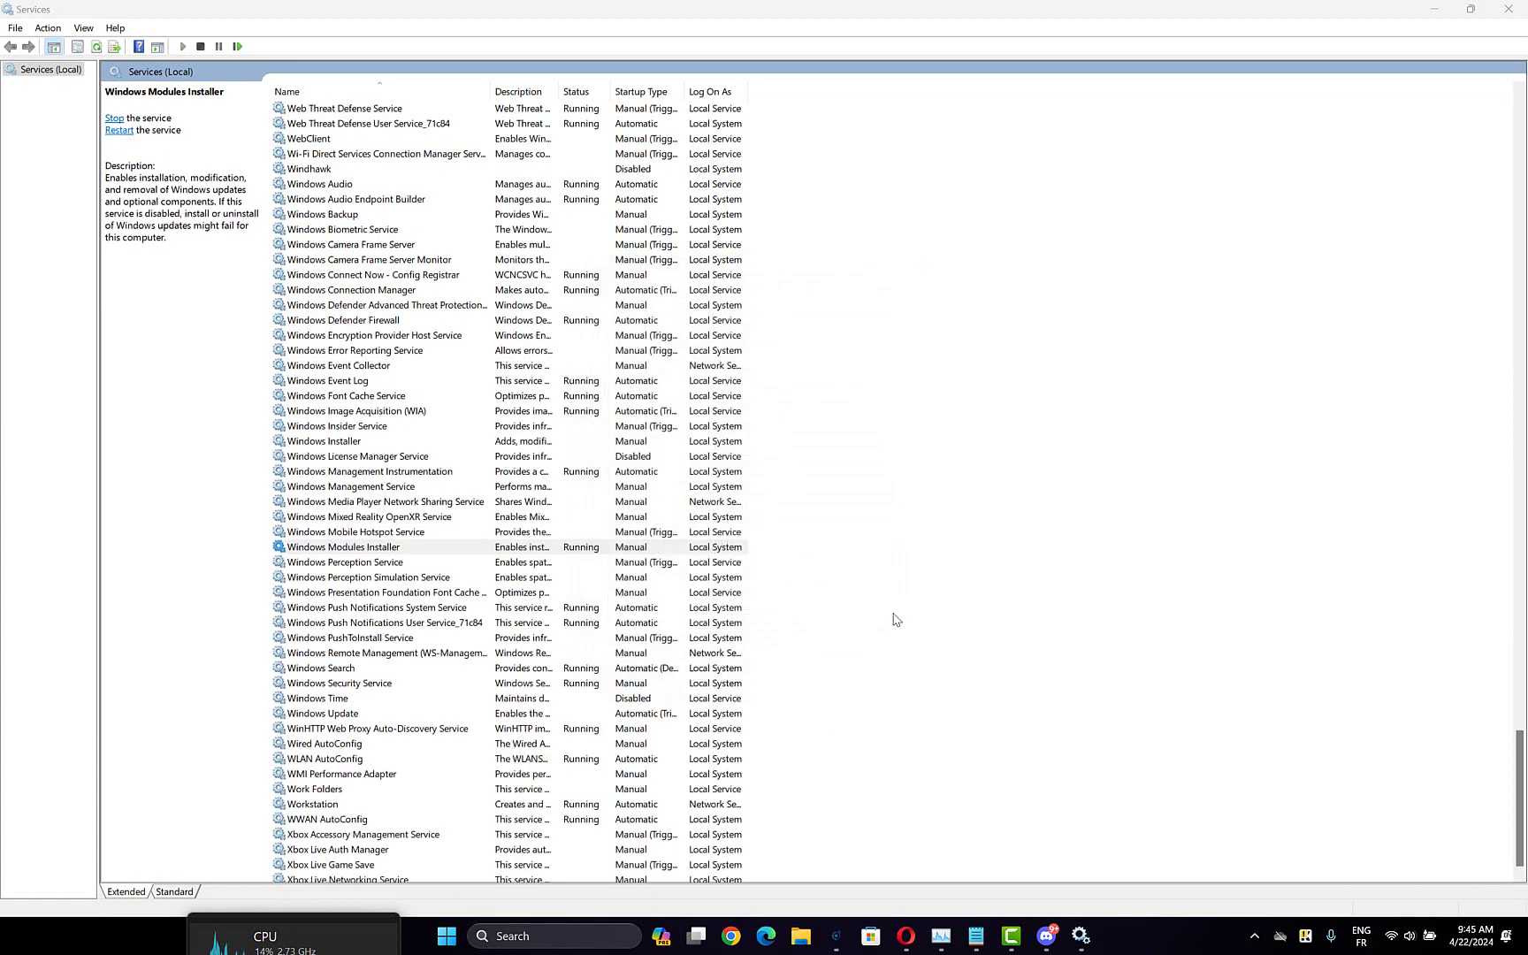
{"action": "left_click", "coordinate": [1508, 10]}
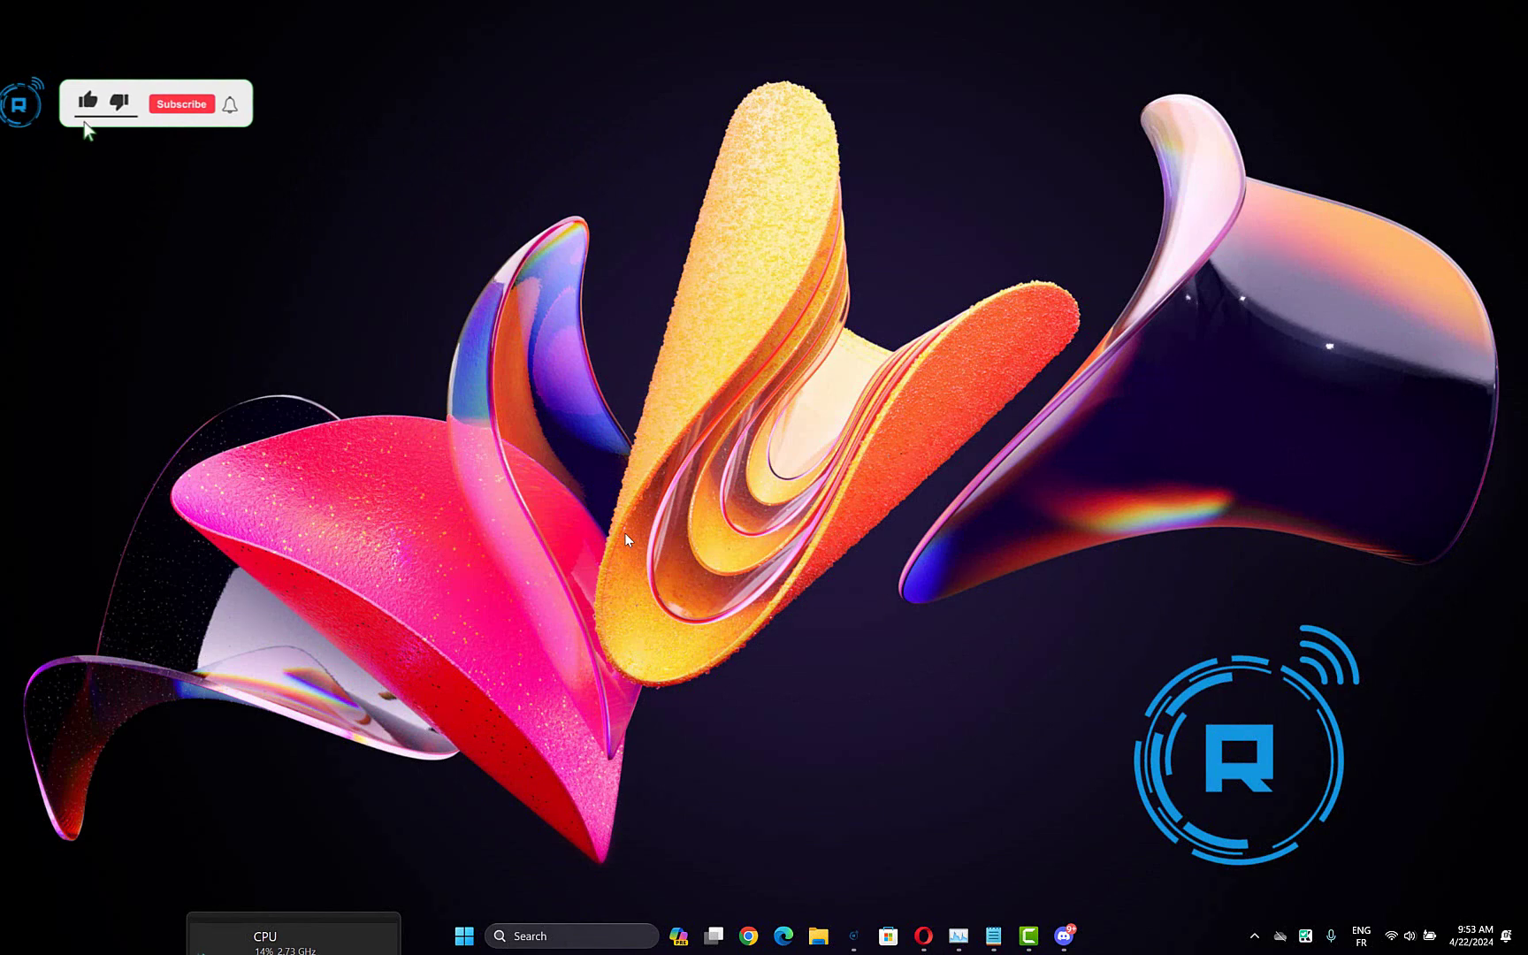
From a Start menu search for cmd, run Command Prompt as administrator
{"action": "key", "text": "super"}
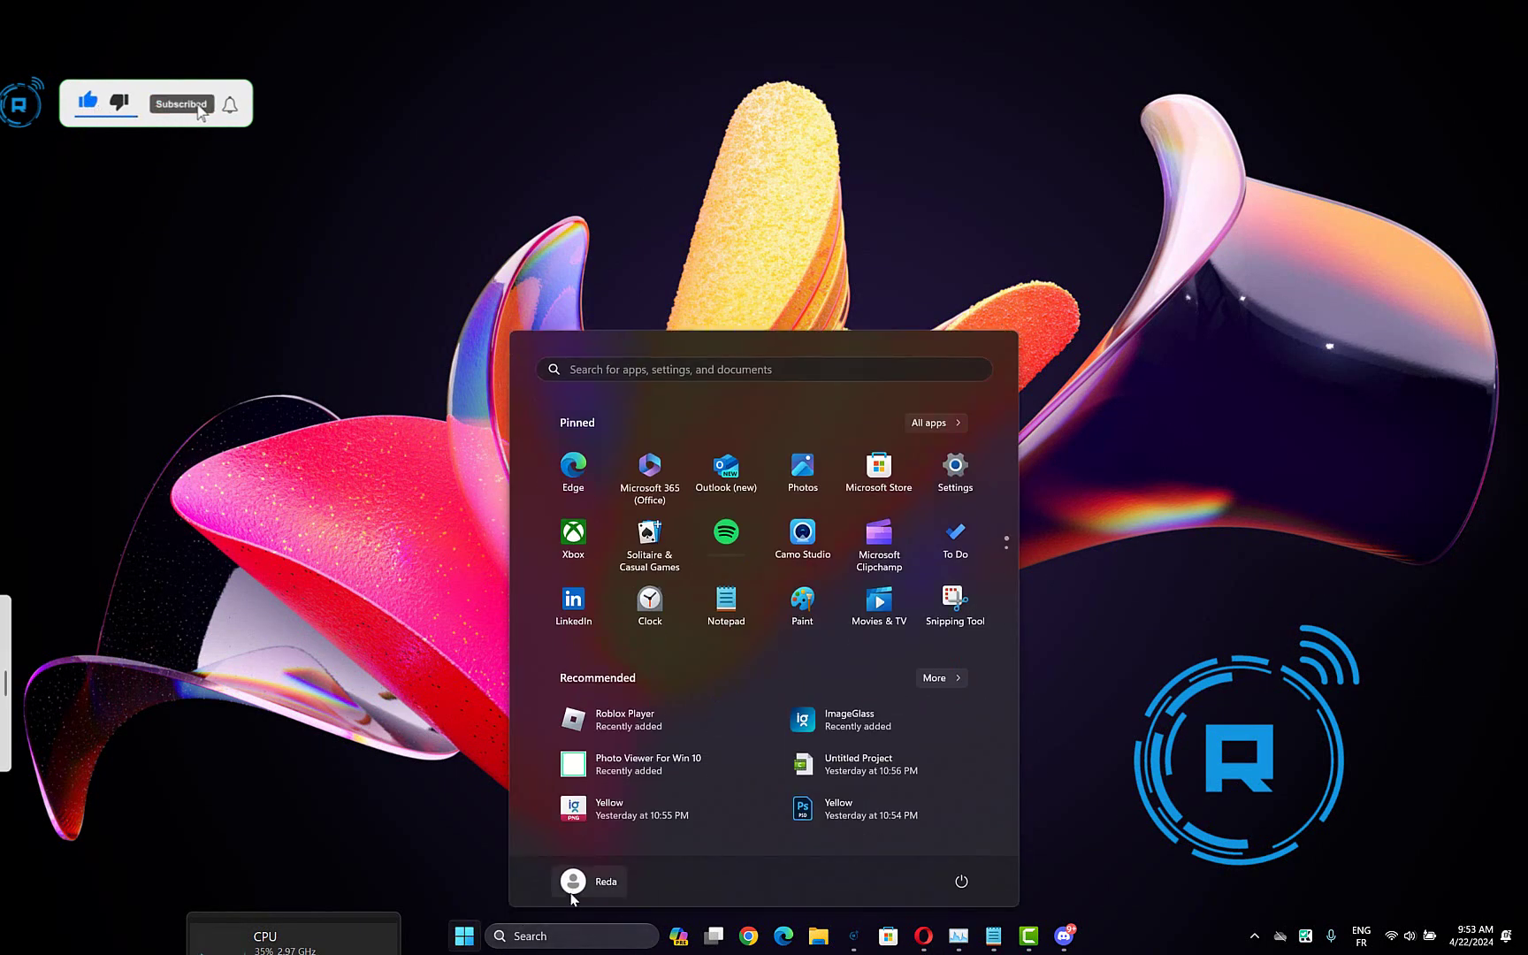
{"action": "type", "text": "cmd"}
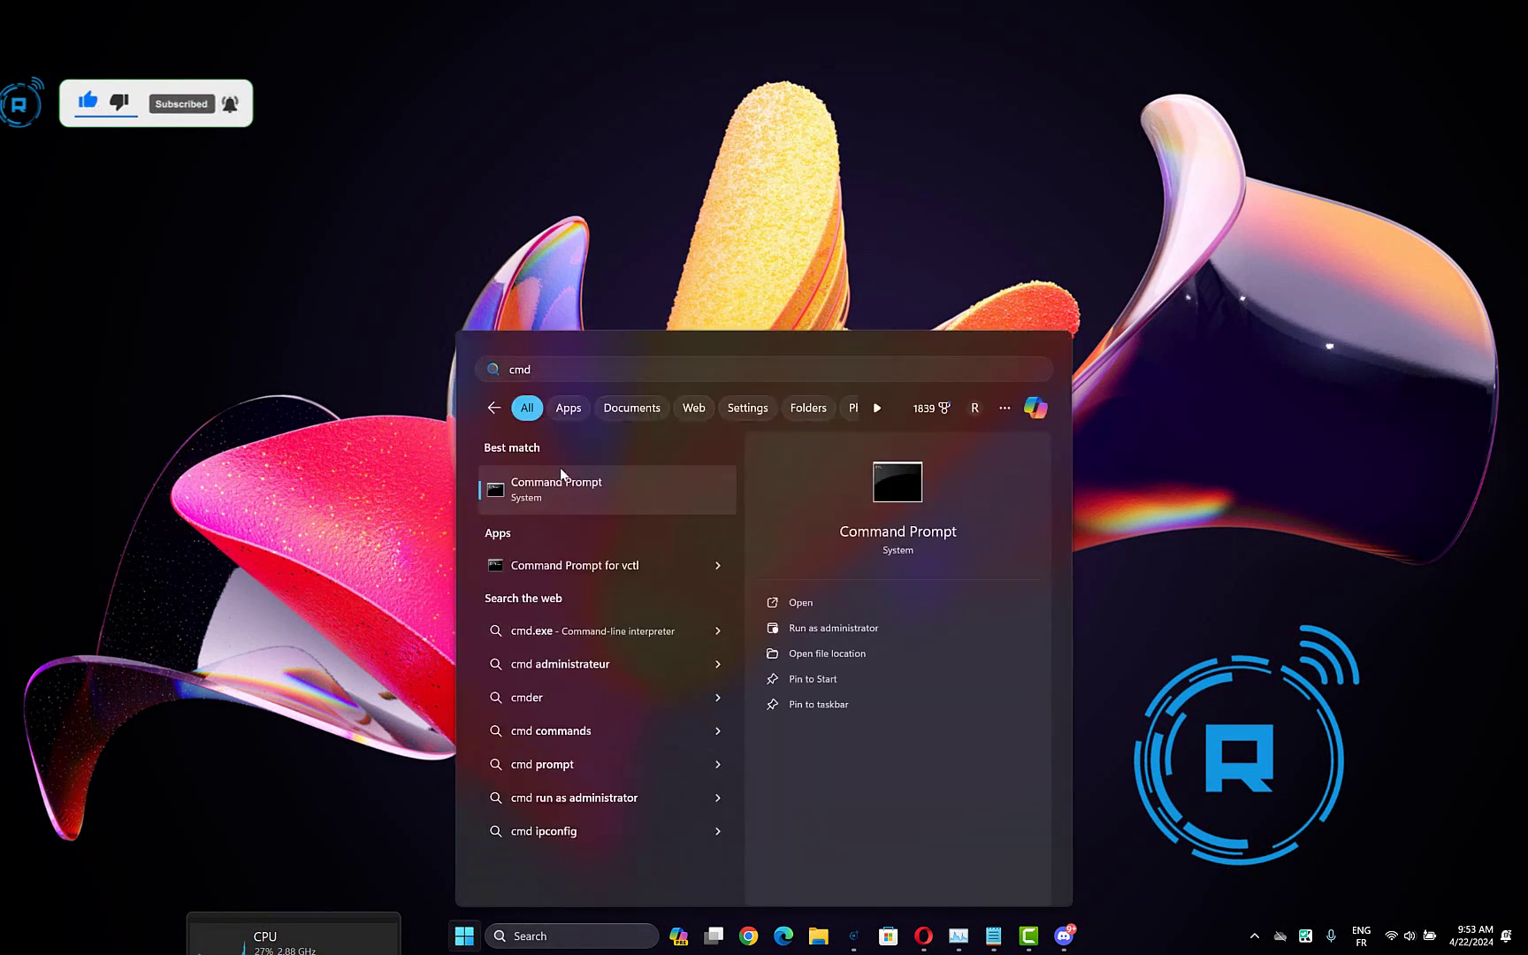
{"action": "right_click", "coordinate": [555, 484]}
{"action": "left_click", "coordinate": [607, 491]}
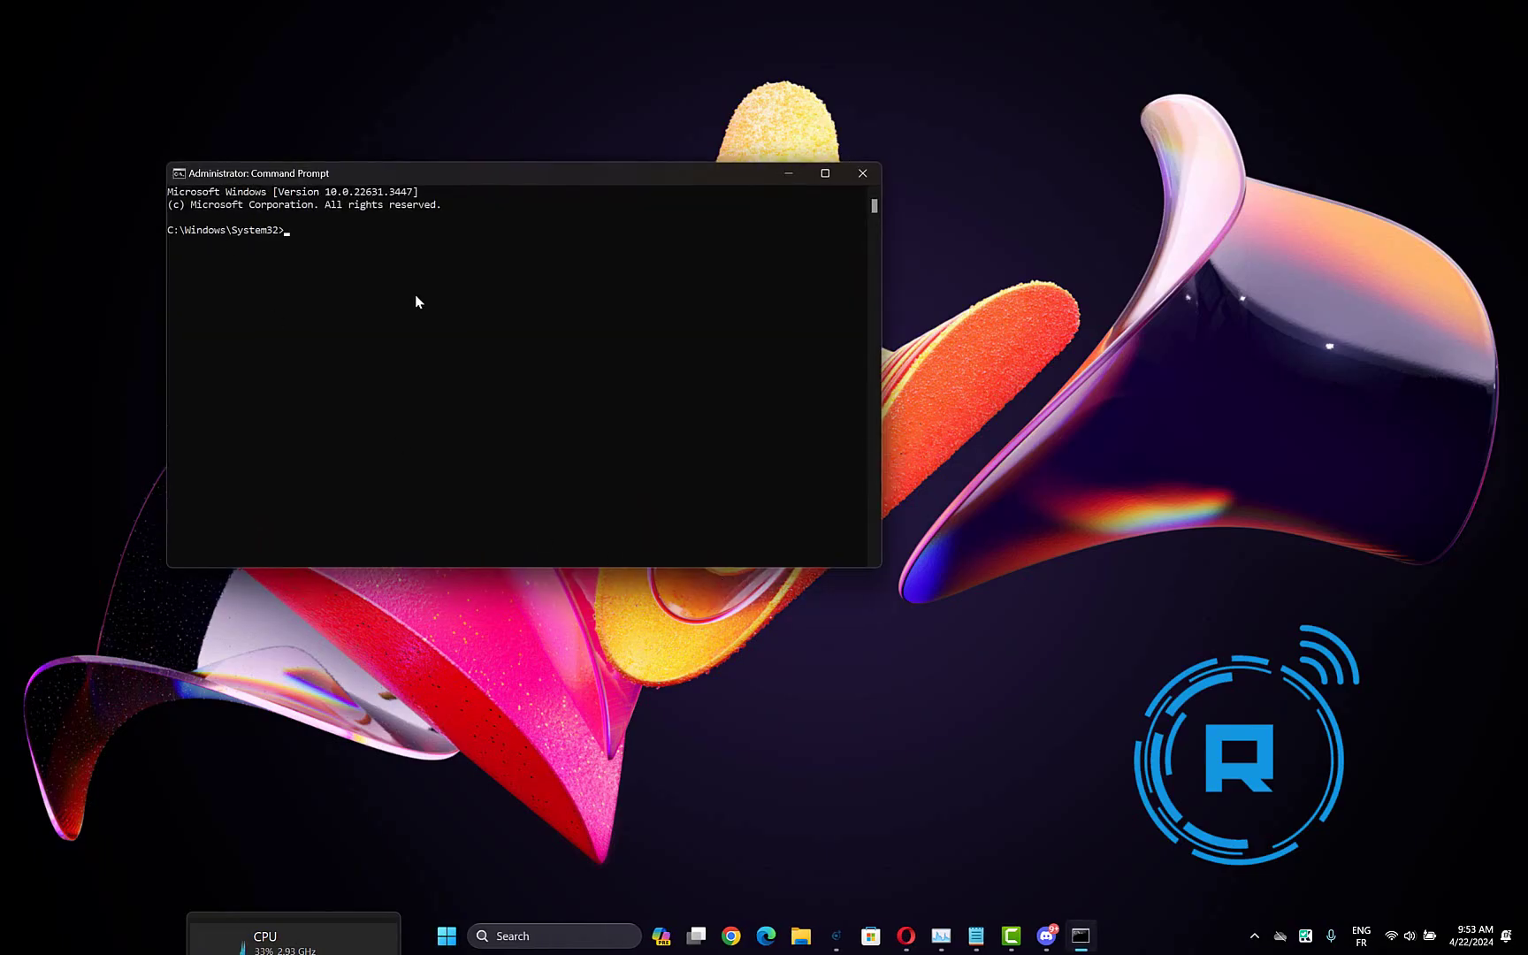
{"action": "type", "text": "dism /online /cleanup-image /restorehealth"}
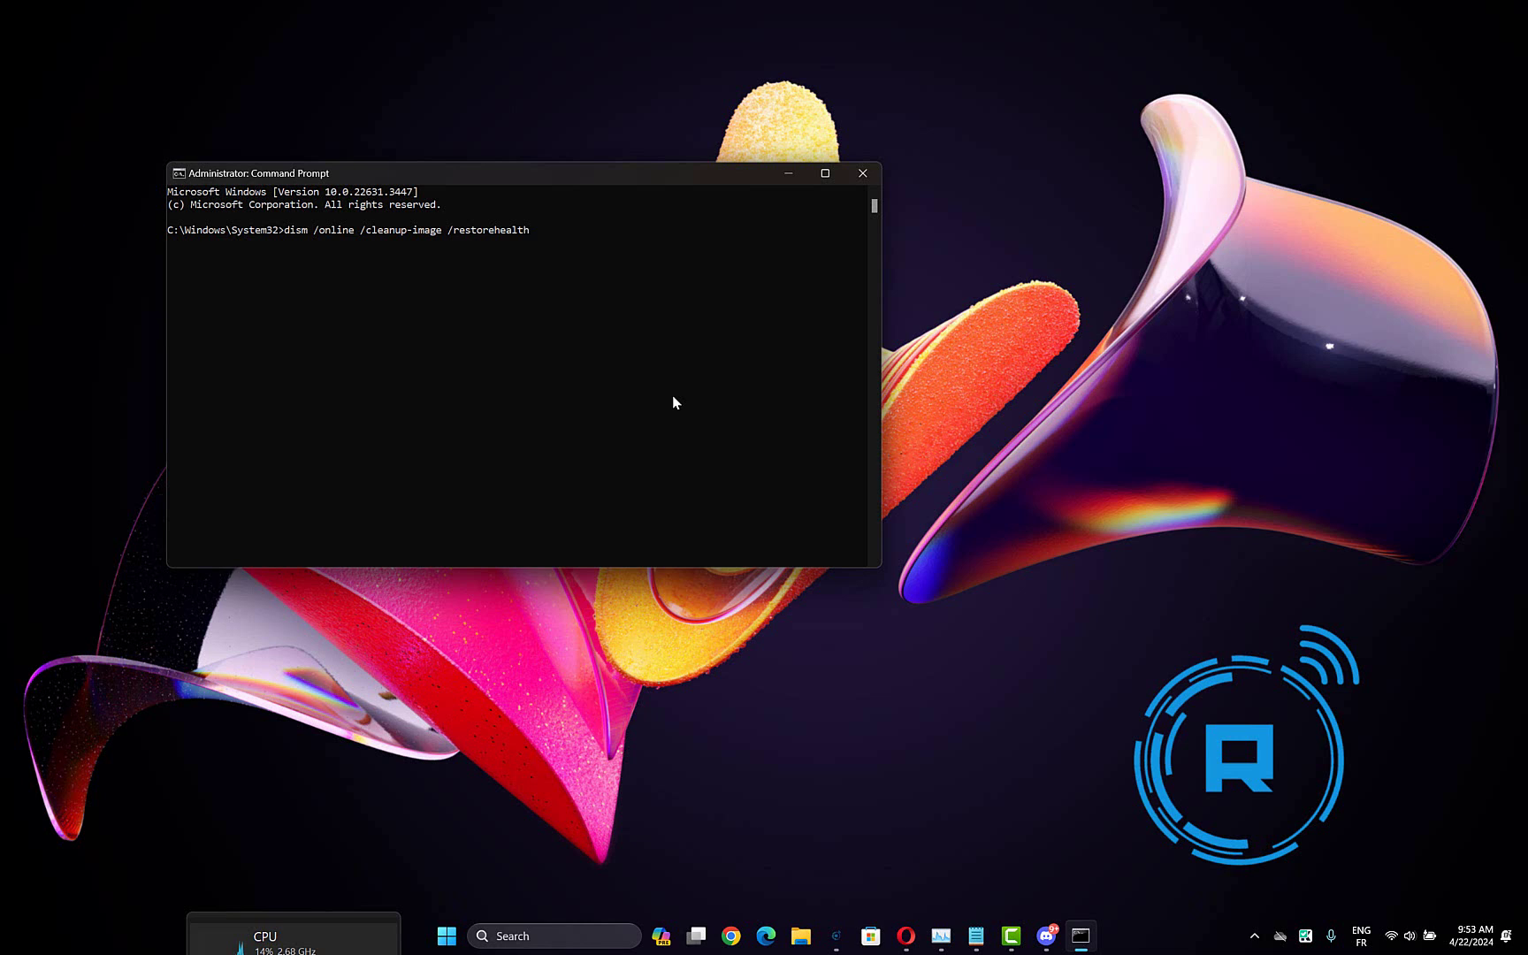
Run DISM /online /cleanup-image /restorehealth, then show the Start menu power options
{"action": "key", "text": "Return"}
{"action": "left_click", "coordinate": [374, 345]}
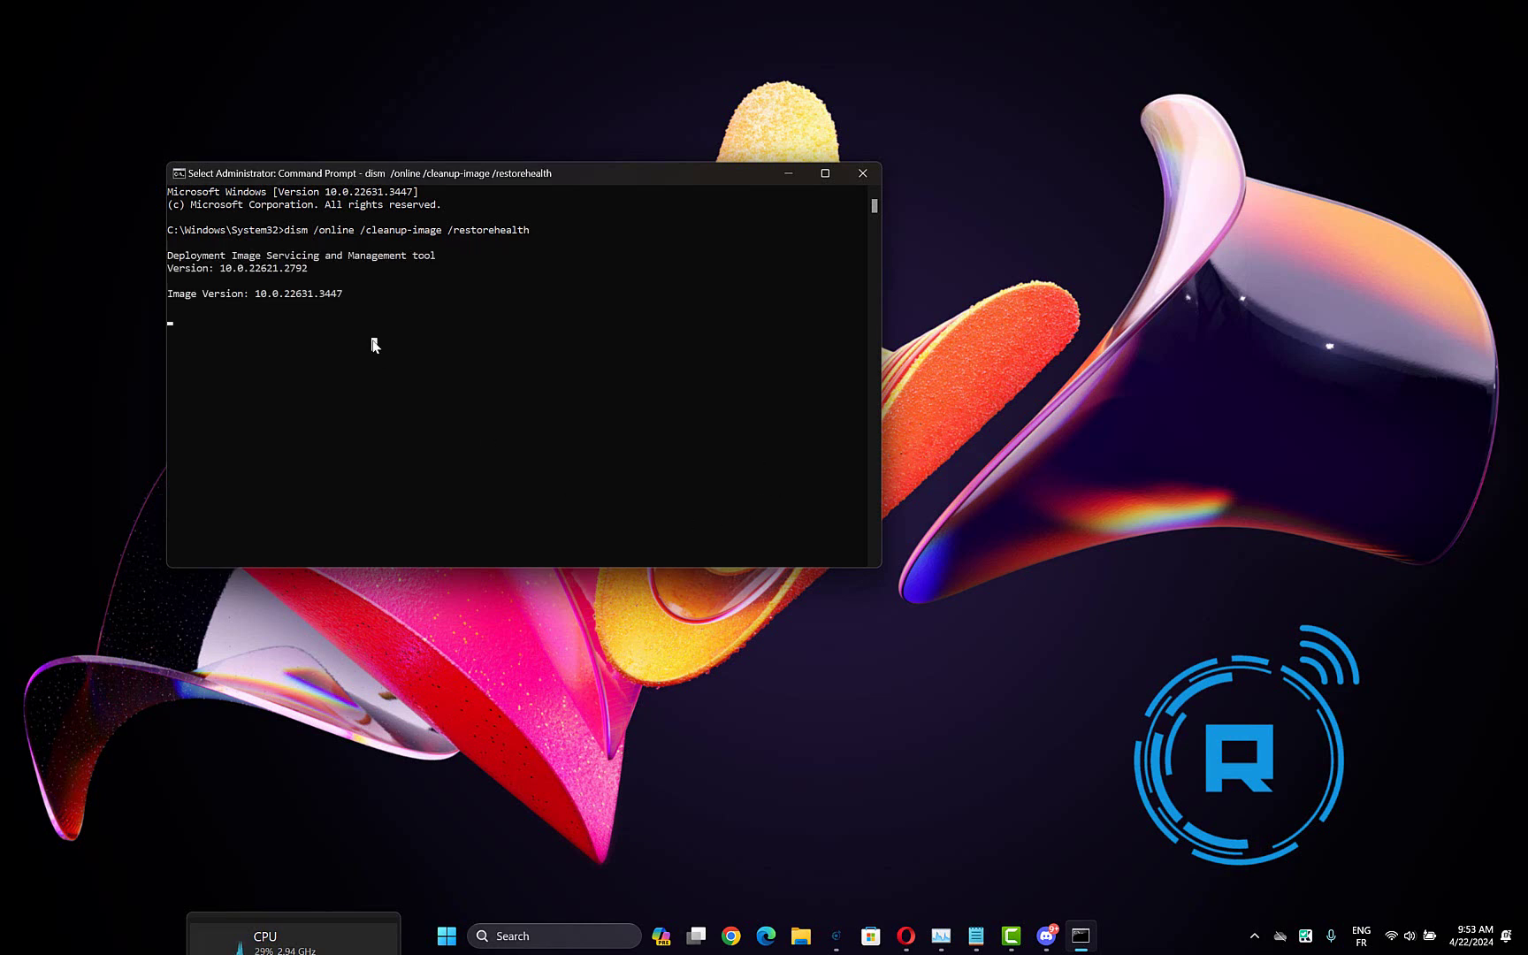
{"action": "right_click", "coordinate": [398, 307]}
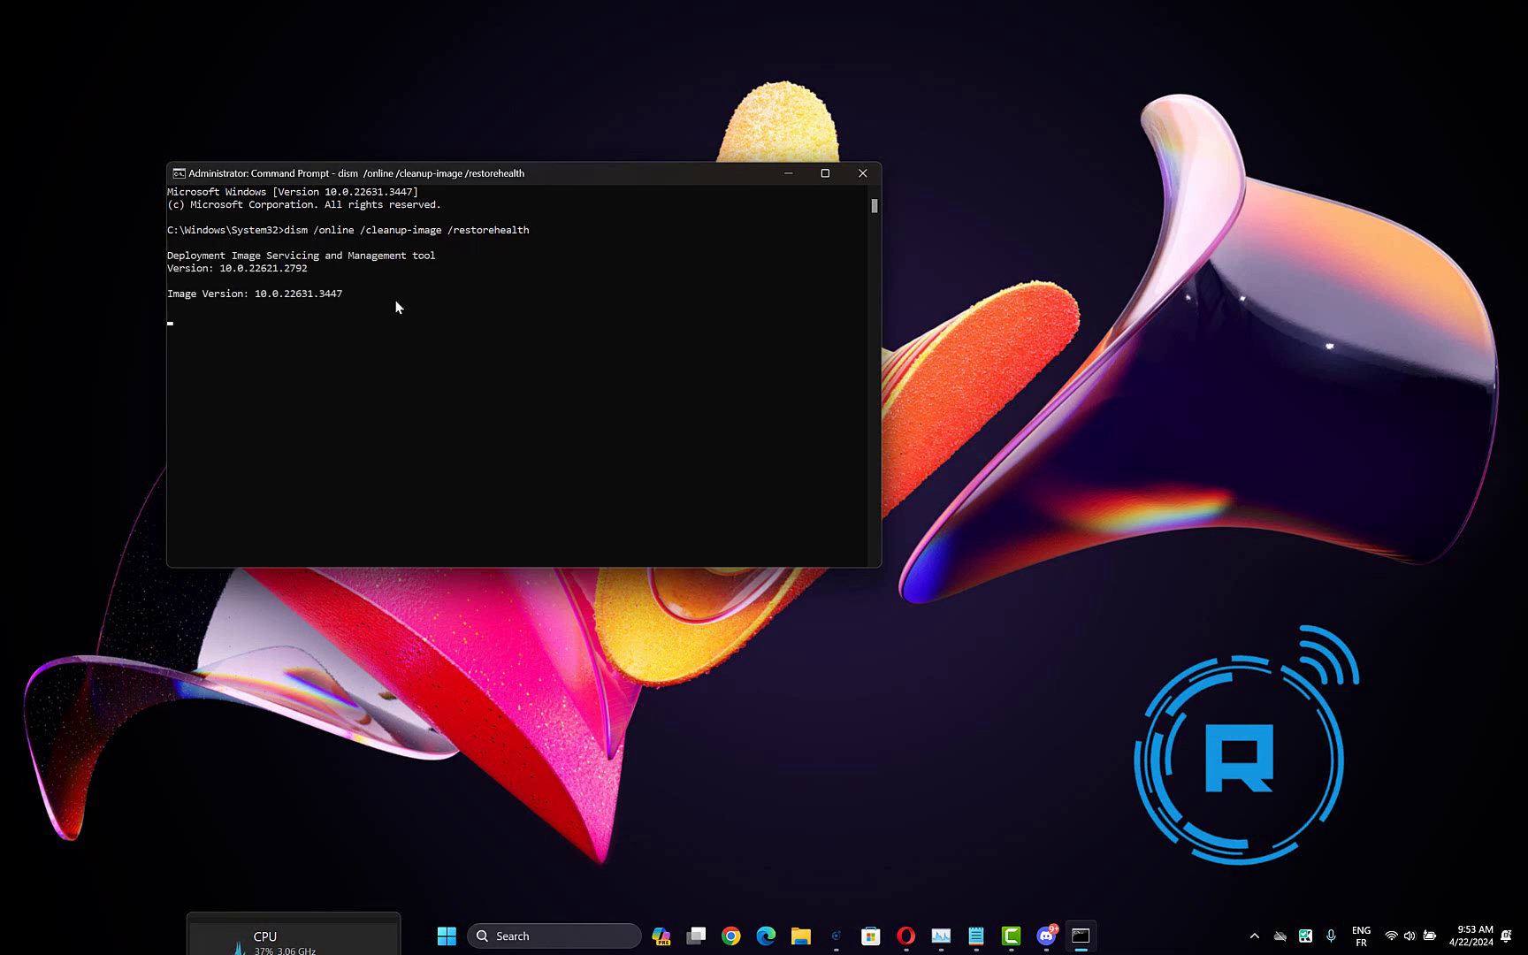
{"action": "left_click", "coordinate": [417, 328]}
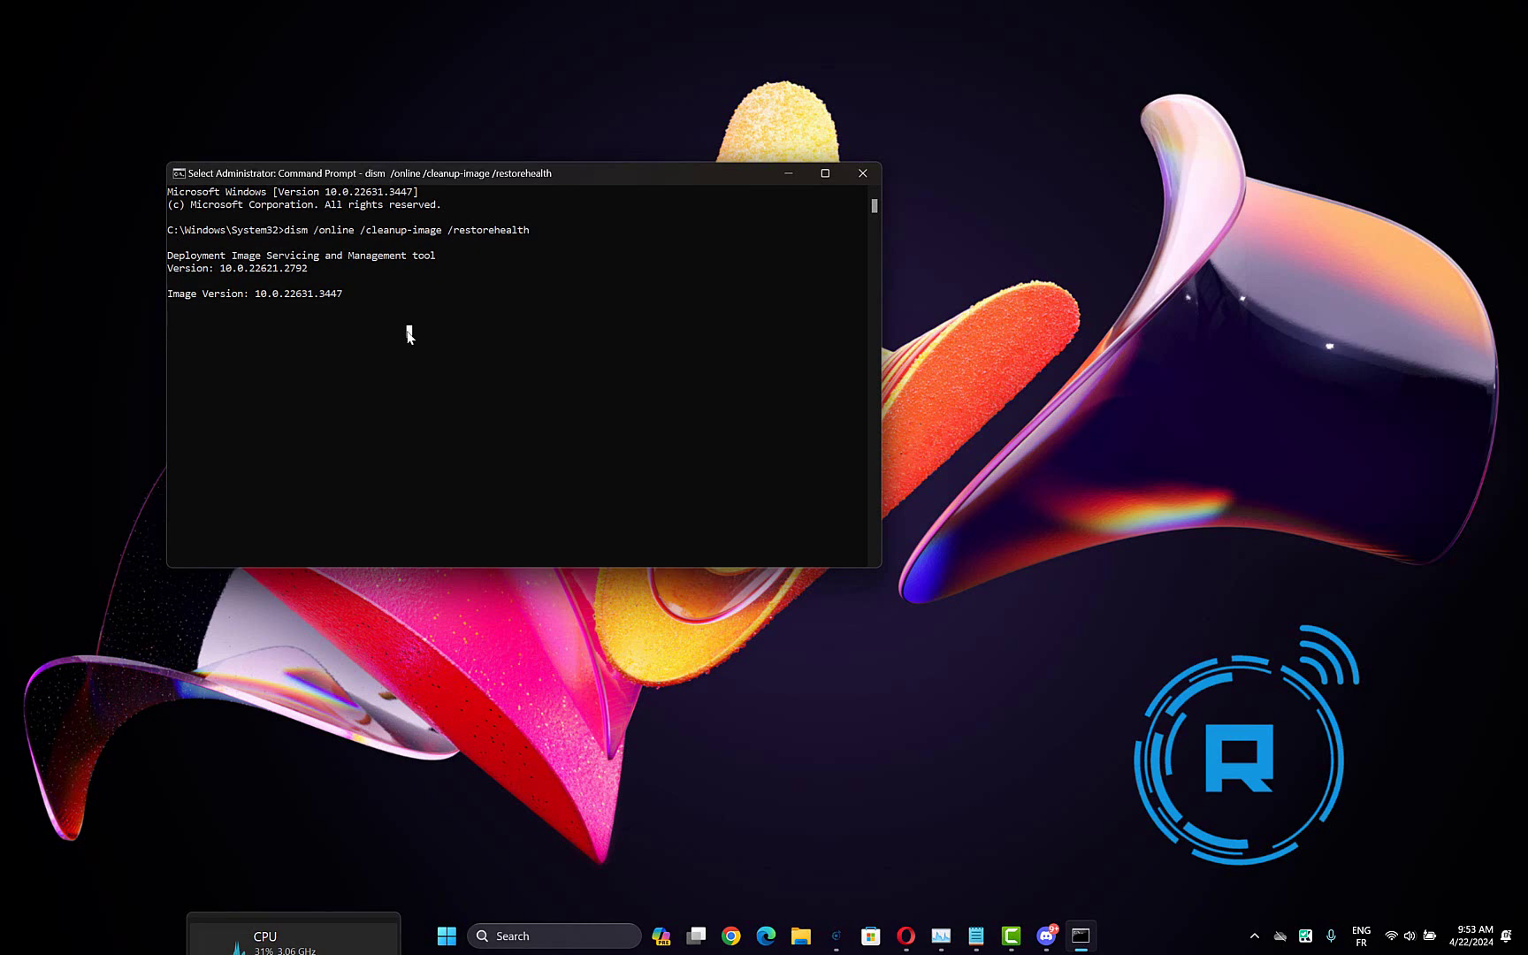
{"action": "right_click", "coordinate": [416, 333]}
{"action": "left_click", "coordinate": [419, 334]}
{"action": "right_click", "coordinate": [421, 339]}
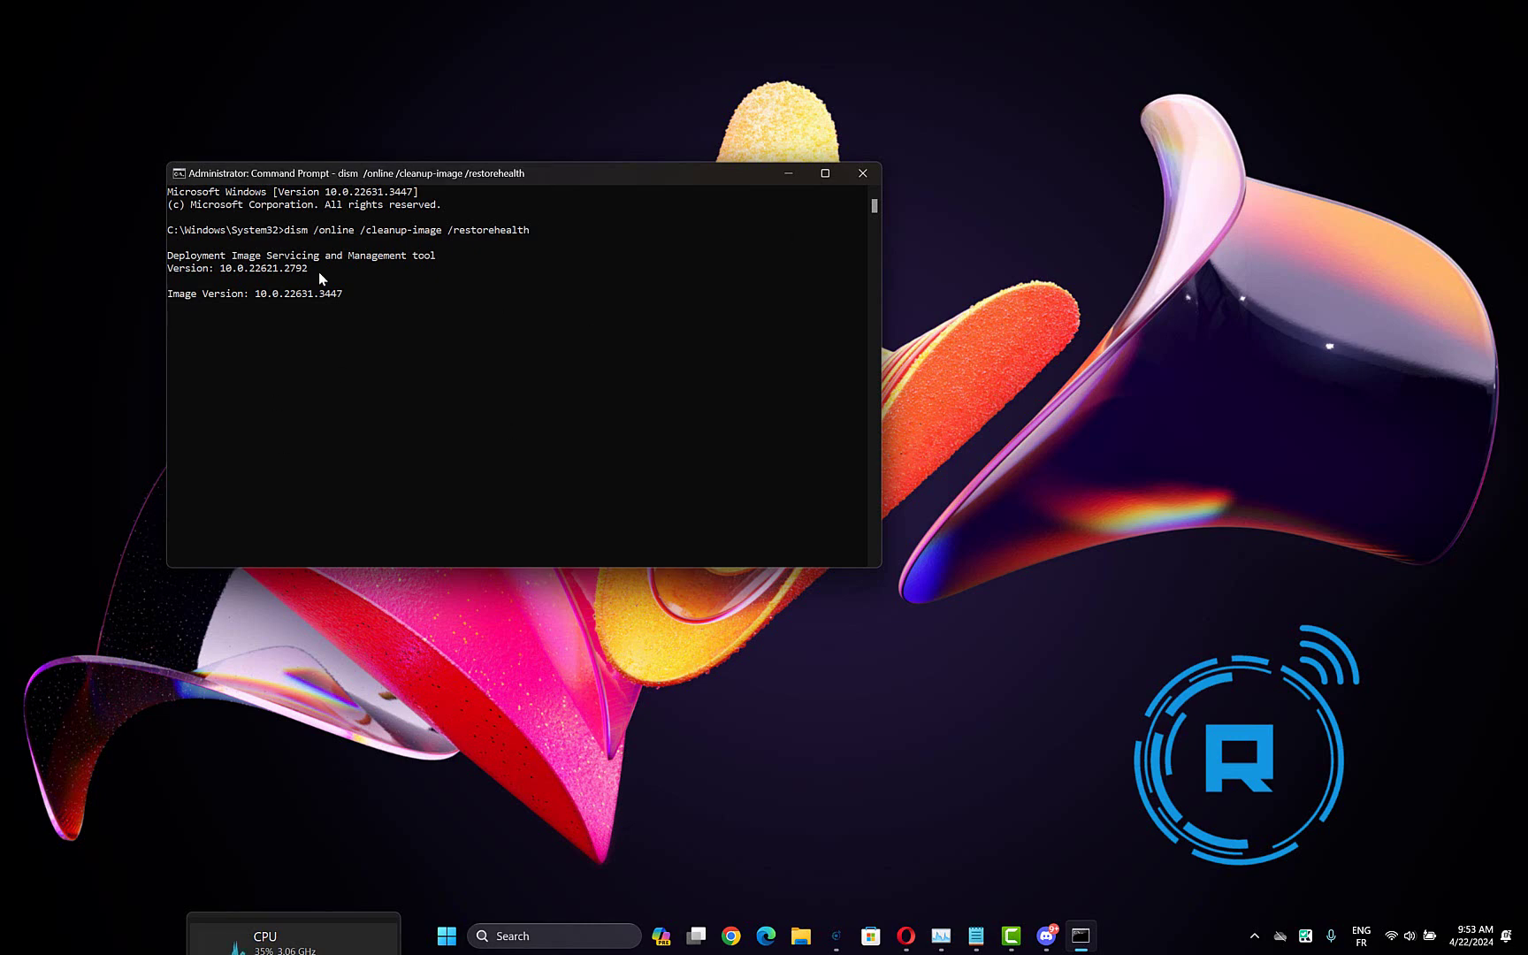
{"action": "left_click", "coordinate": [446, 936]}
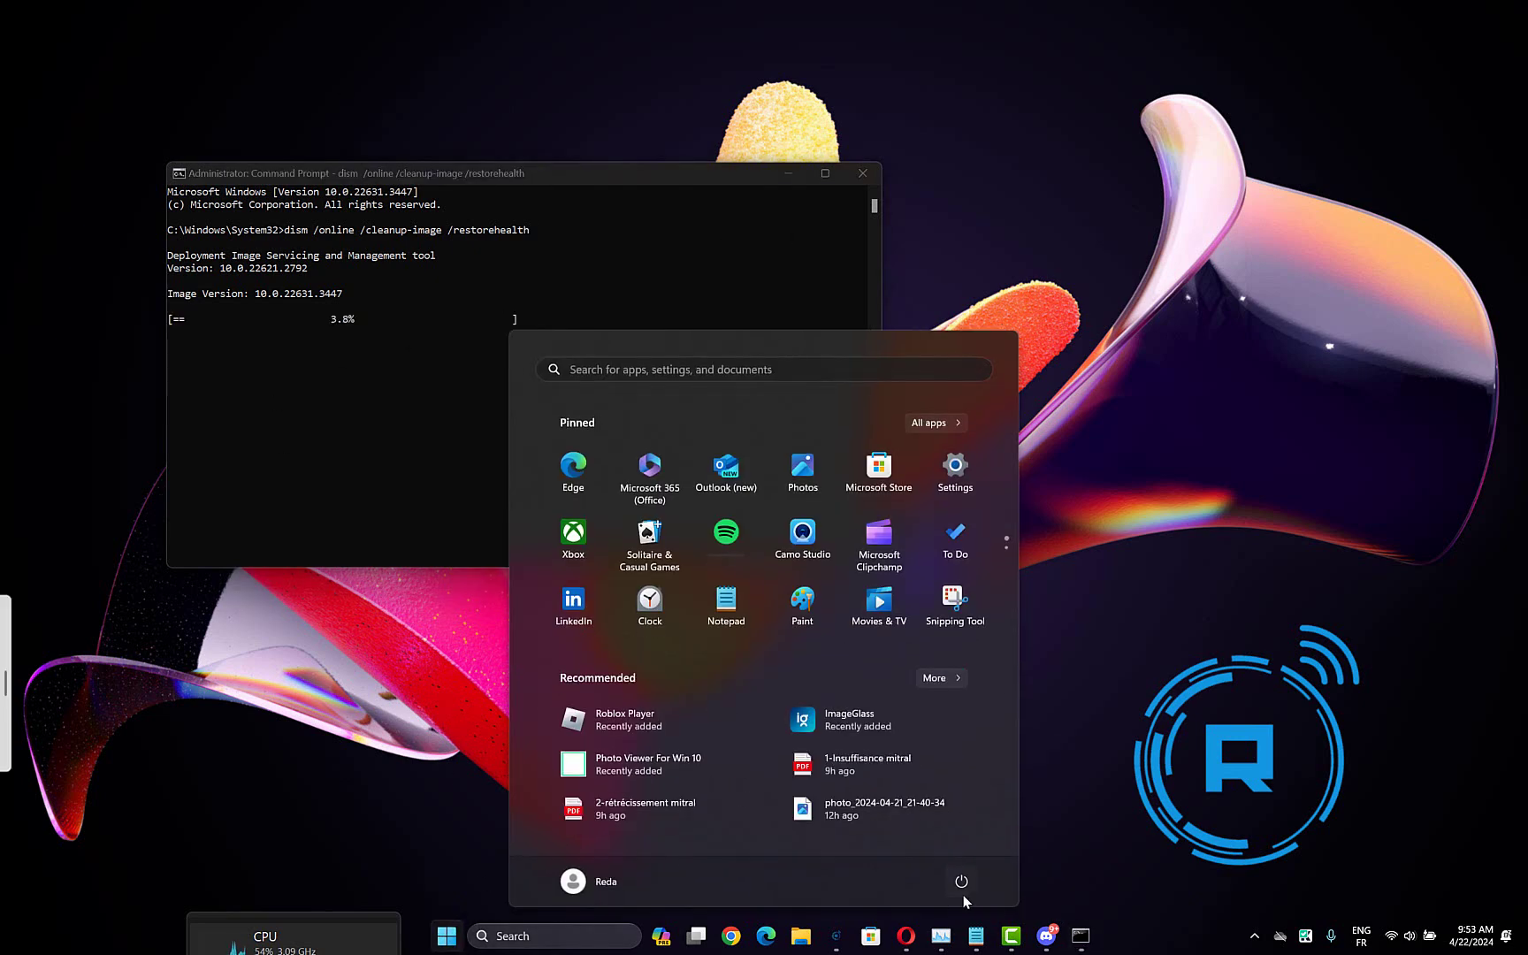
{"action": "left_click", "coordinate": [961, 882]}
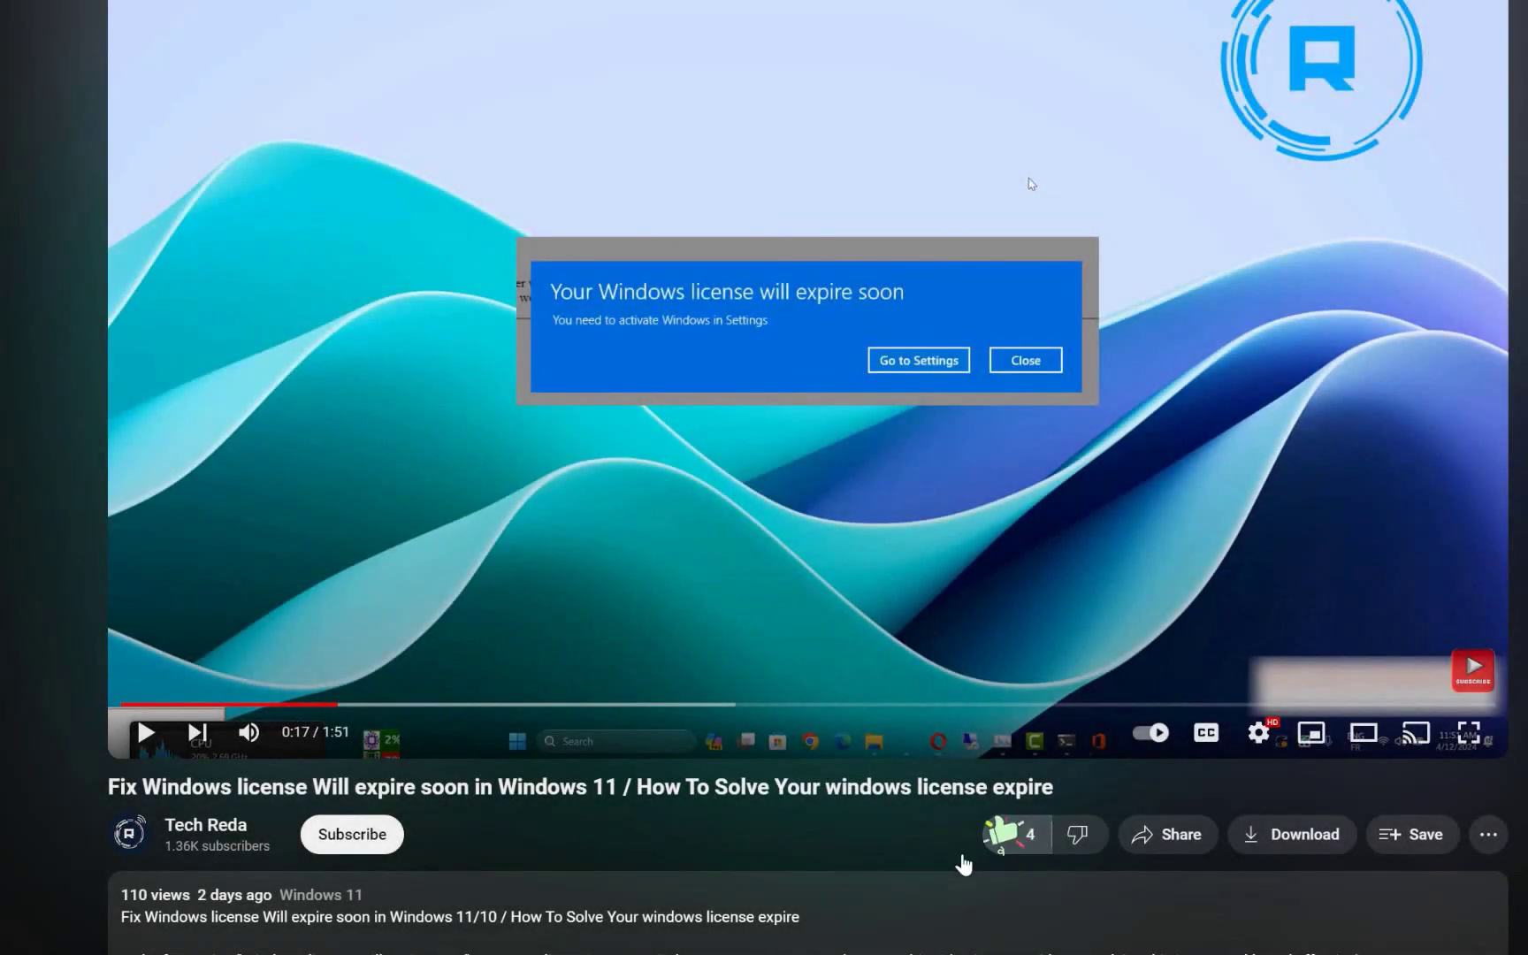
Subscribe to the Tech Reda channel with the notification bell set to All
{"action": "left_click", "coordinate": [353, 835]}
{"action": "left_click", "coordinate": [443, 835]}
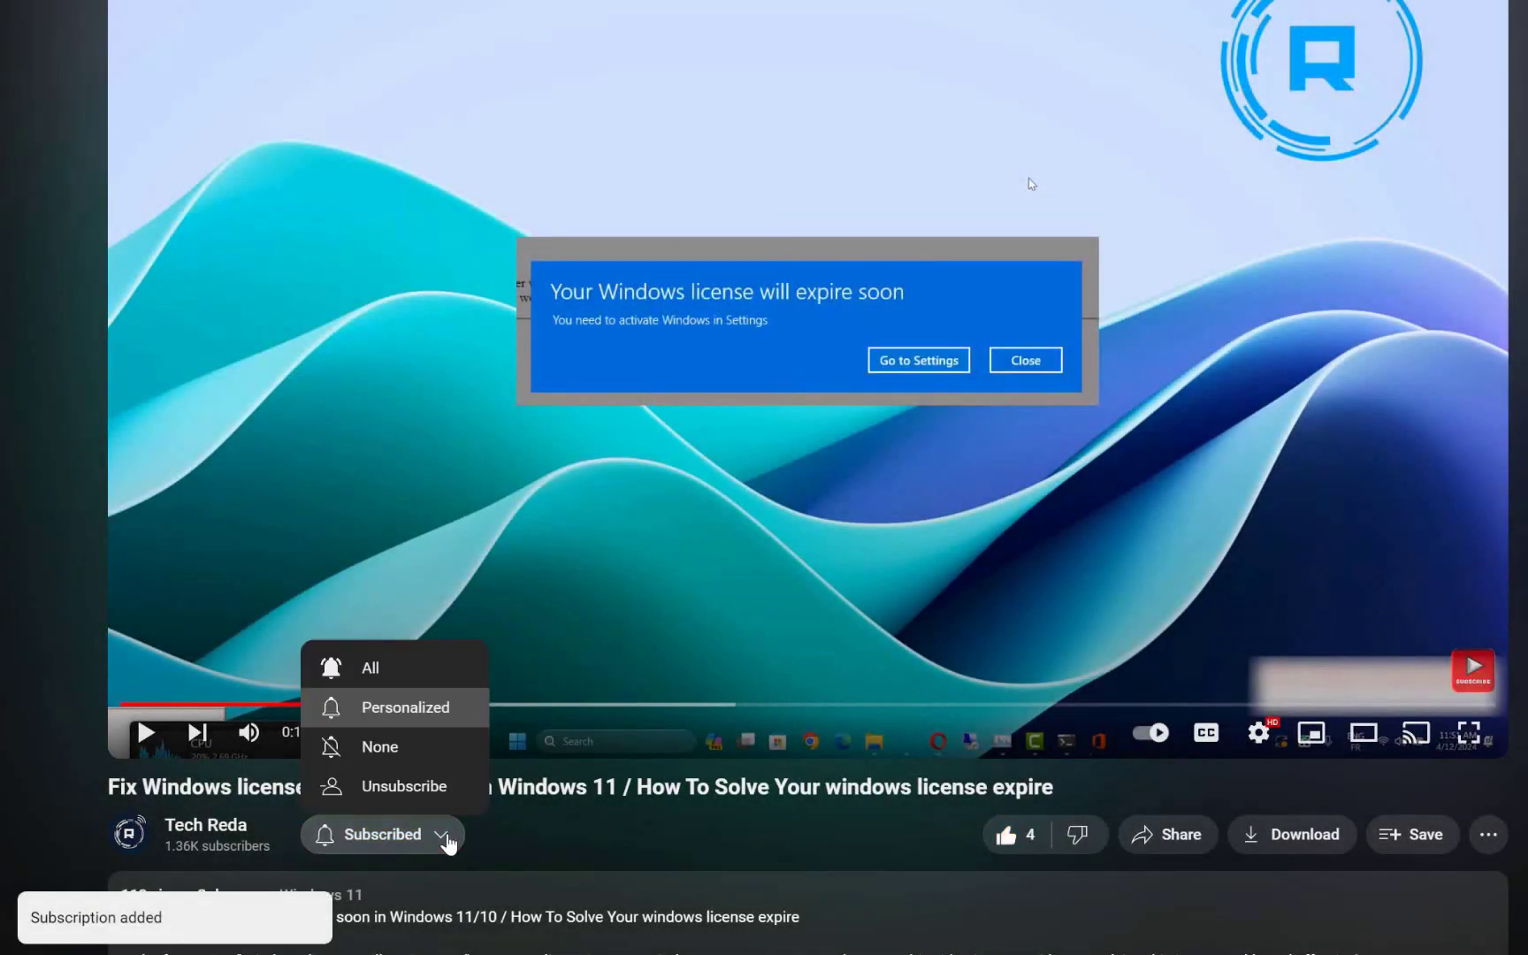
{"action": "left_click", "coordinate": [370, 668]}
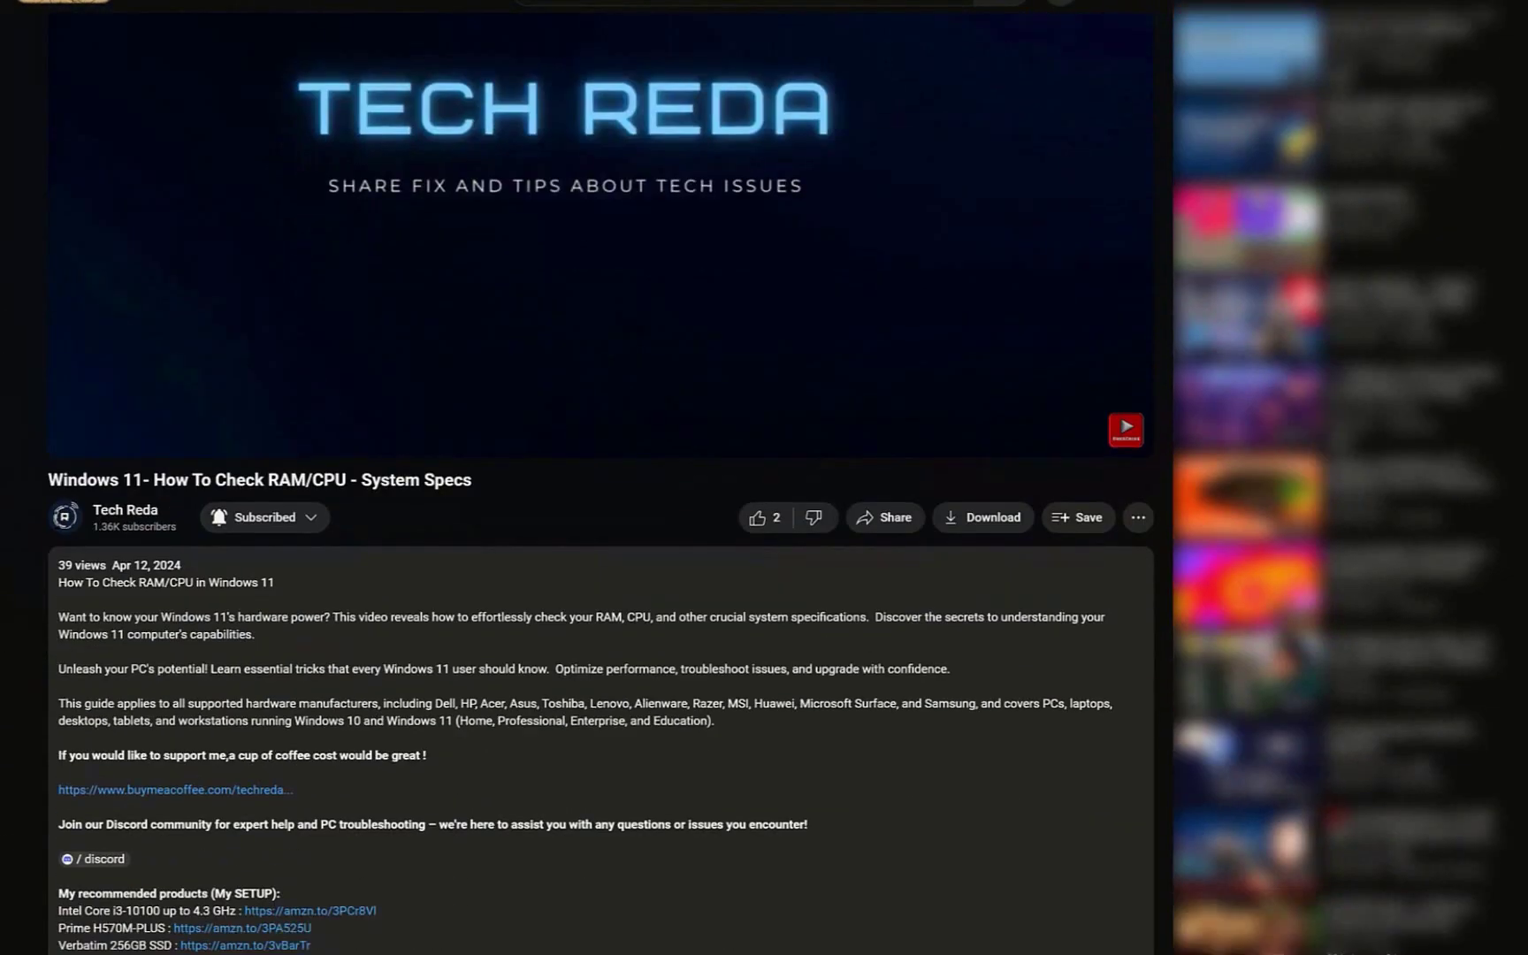
{"action": "scroll", "coordinate": [765, 598], "scroll_direction": "down", "scroll_amount": 5}
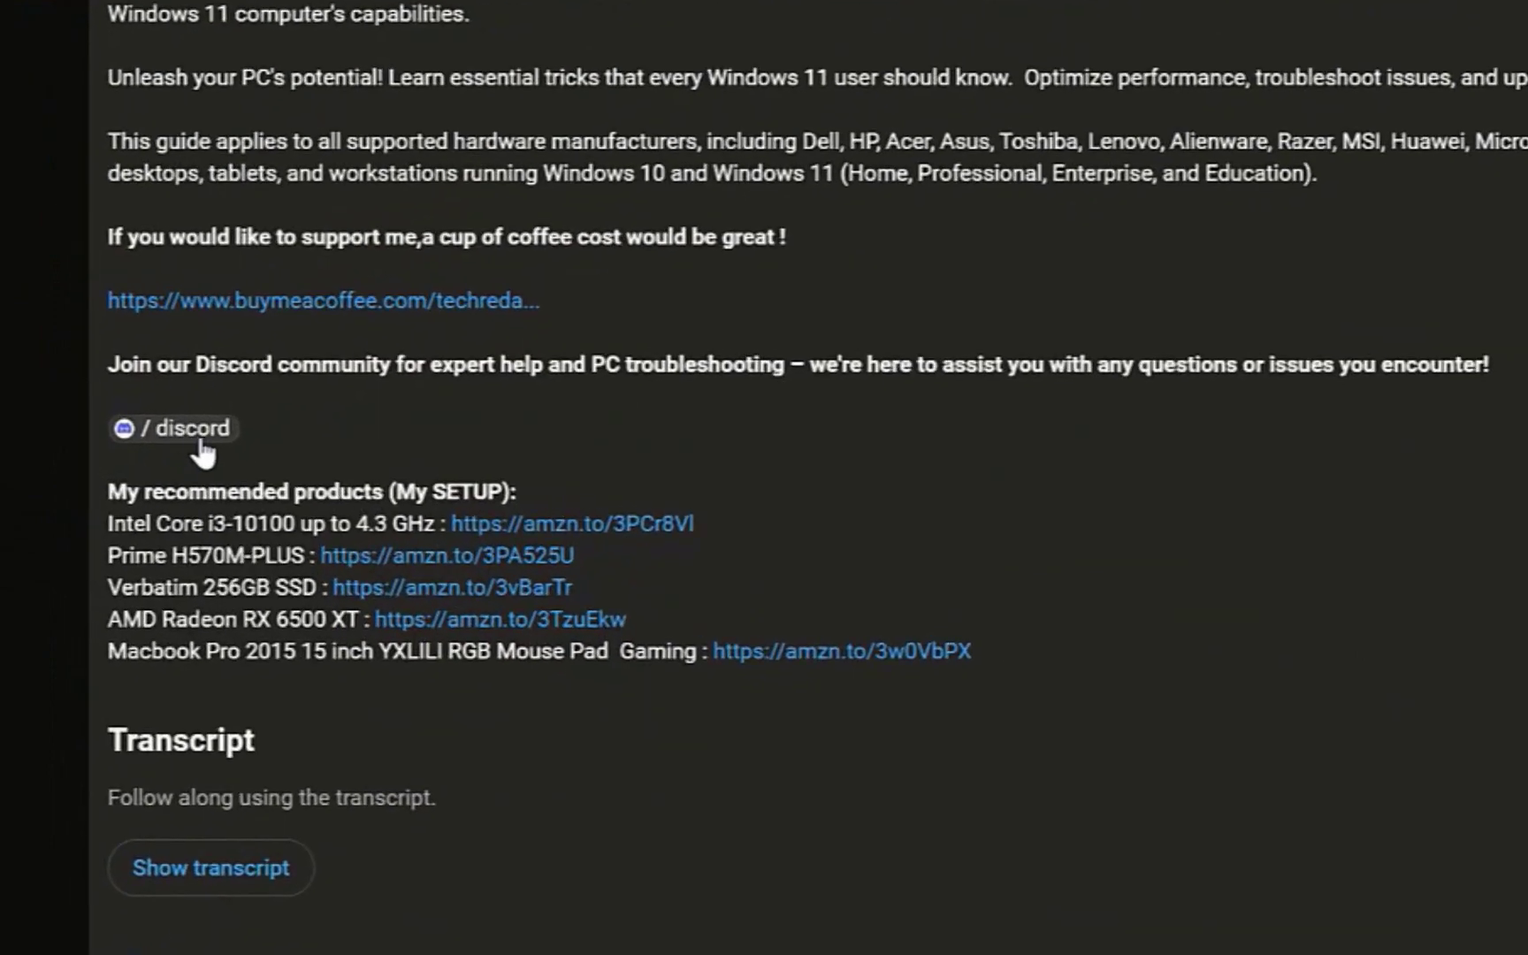